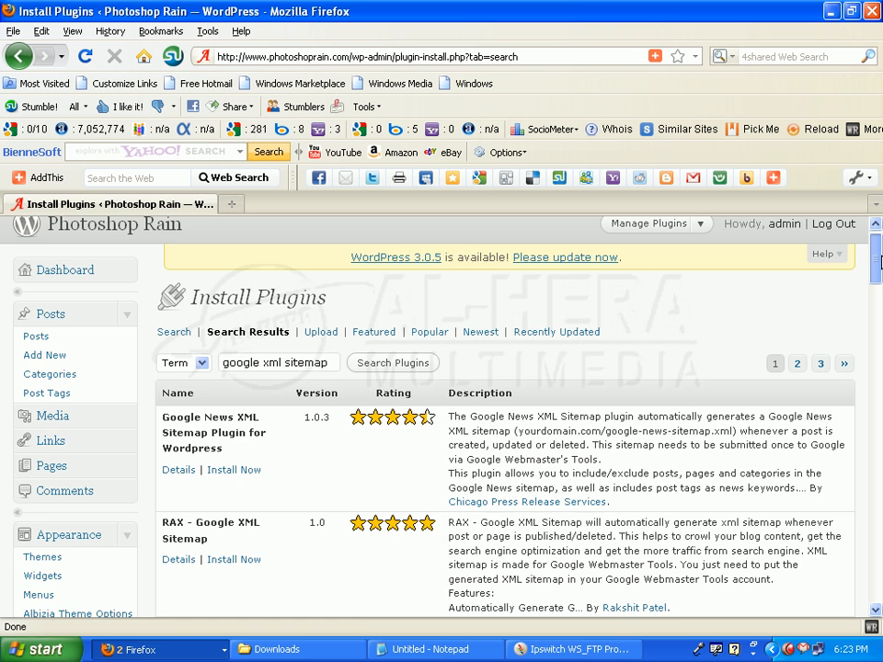
Review the plugin search results for "google xml sitemap" and the search term used
{"action": "left_click_drag", "start_coordinate": [880, 262], "coordinate": [880, 279]}
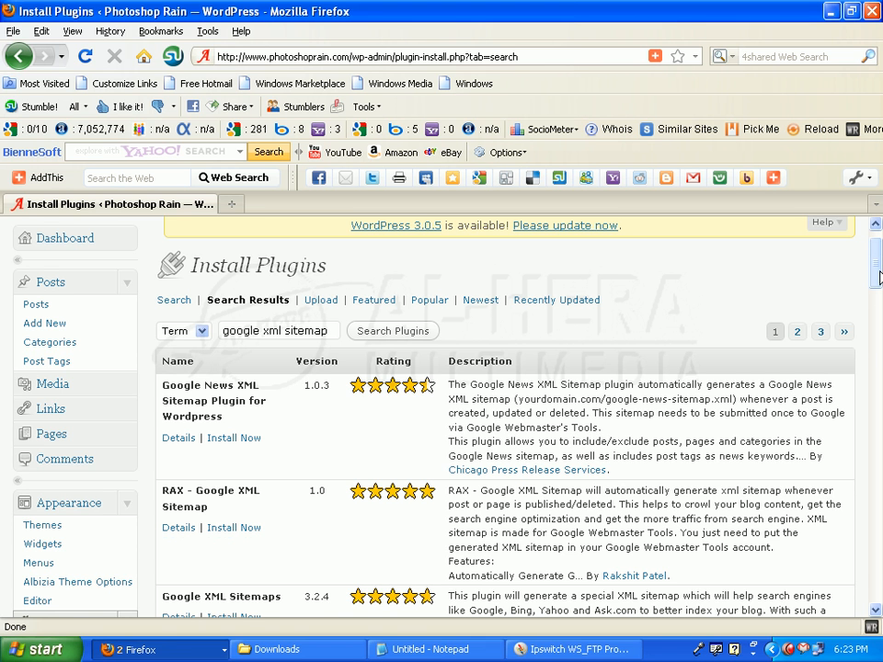
{"action": "mouse_move", "coordinate": [879, 272]}
{"action": "left_mouse_down"}
{"action": "mouse_move", "coordinate": [879, 303]}
{"action": "mouse_move", "coordinate": [879, 277]}
{"action": "left_mouse_up"}
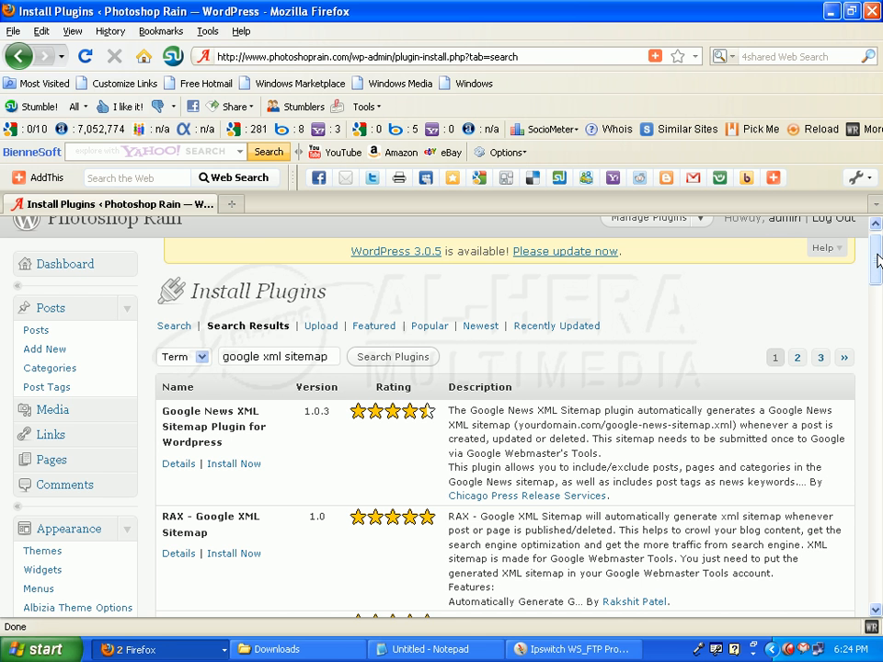
{"action": "mouse_move", "coordinate": [879, 262]}
{"action": "left_mouse_down"}
{"action": "mouse_move", "coordinate": [879, 275]}
{"action": "mouse_move", "coordinate": [879, 250]}
{"action": "left_mouse_up"}
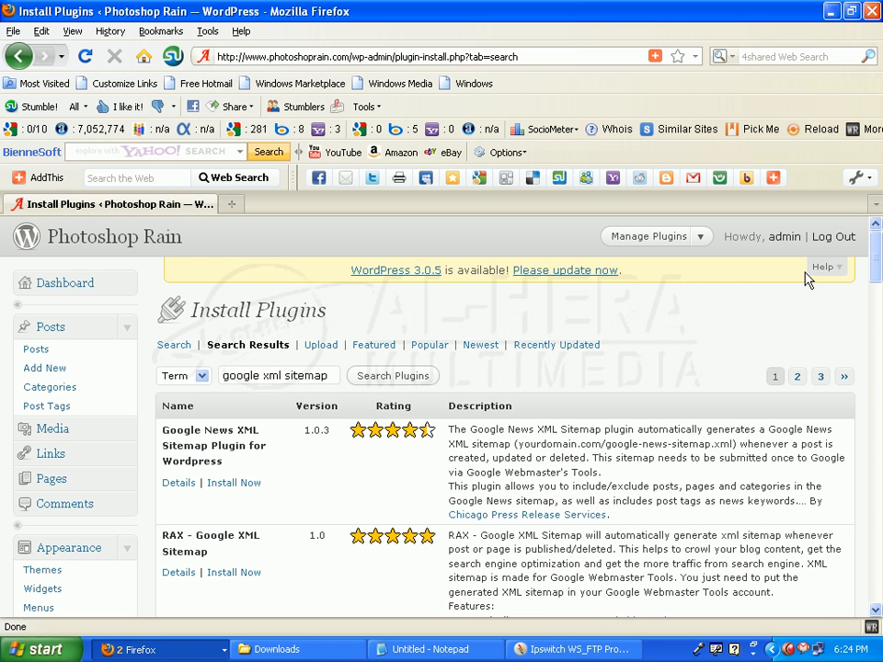
{"action": "mouse_move", "coordinate": [879, 248]}
{"action": "left_mouse_down"}
{"action": "mouse_move", "coordinate": [878, 273]}
{"action": "mouse_move", "coordinate": [879, 245]}
{"action": "left_mouse_up"}
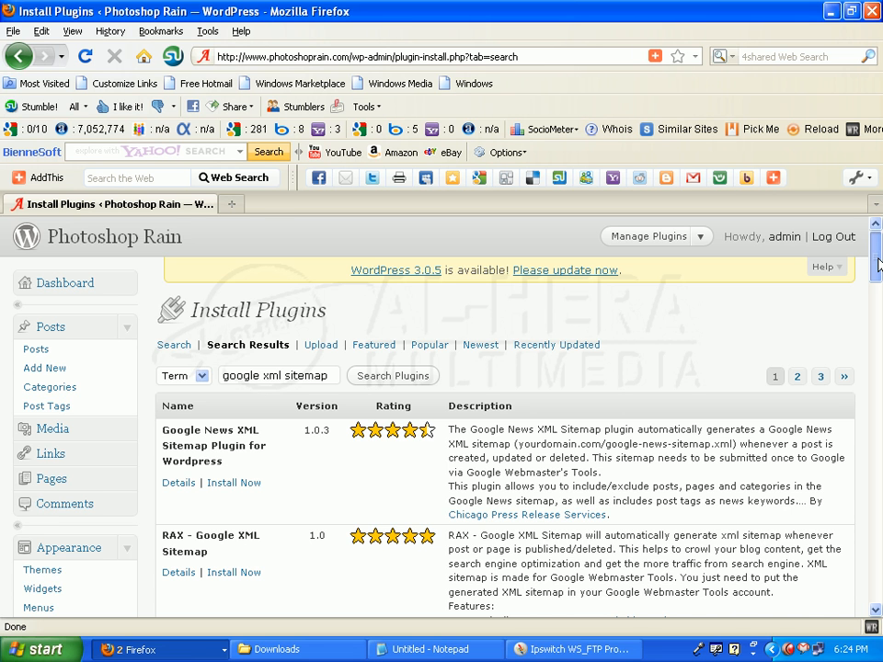
{"action": "scroll", "coordinate": [879, 264], "scroll_direction": "down", "scroll_amount": 3}
{"action": "scroll", "coordinate": [879, 265], "scroll_direction": "up", "scroll_amount": 3}
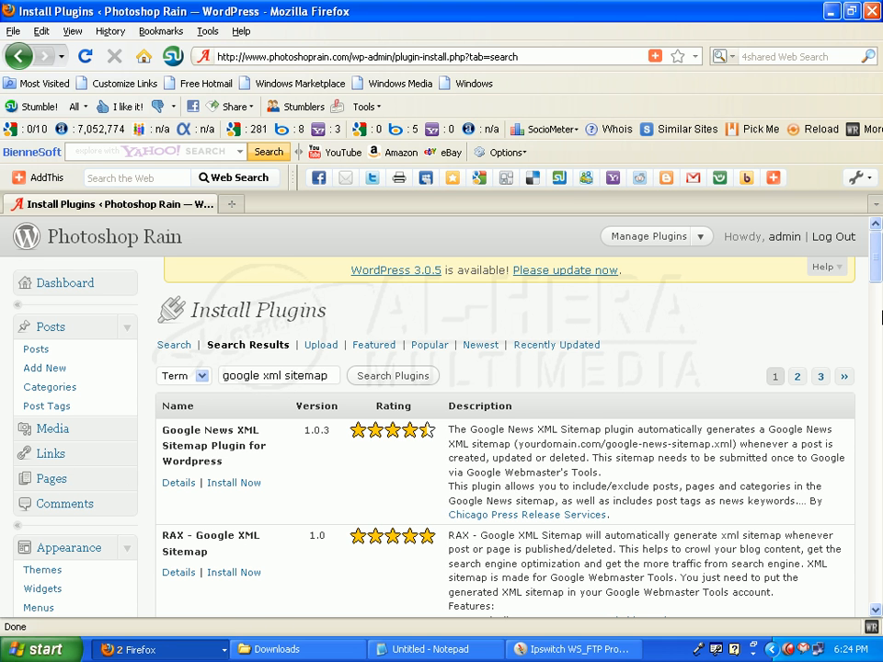
{"action": "scroll", "coordinate": [144, 471], "scroll_direction": "down", "scroll_amount": 3}
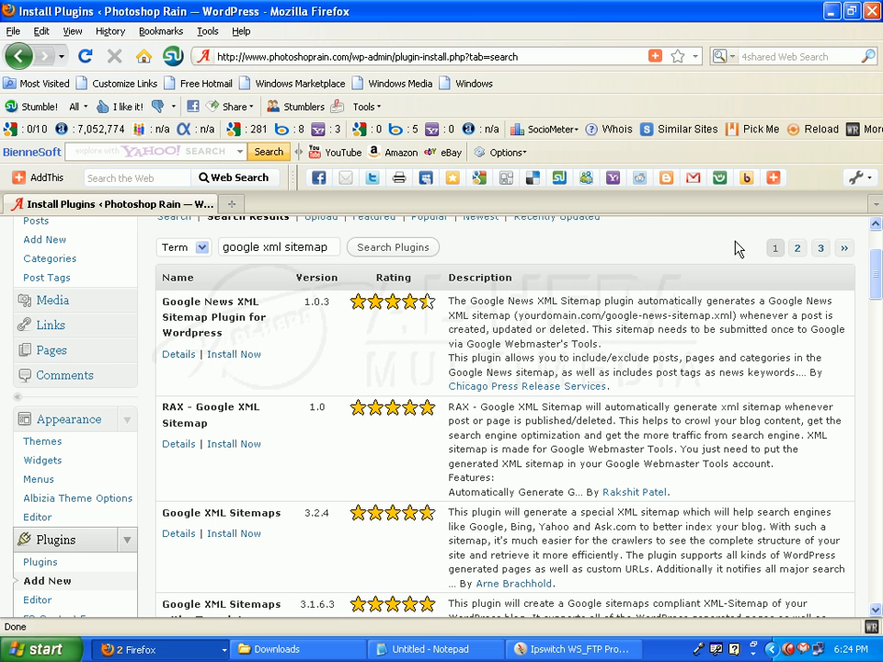
{"action": "left_click_drag", "start_coordinate": [876, 300], "coordinate": [871, 277]}
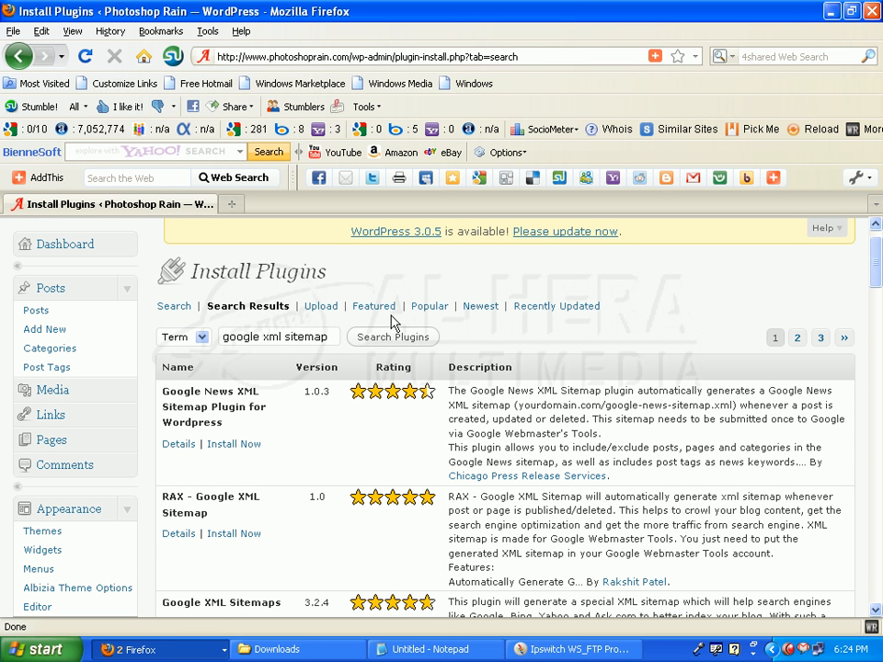
{"action": "left_click_drag", "start_coordinate": [333, 337], "coordinate": [278, 329]}
{"action": "left_click", "coordinate": [262, 337]}
{"action": "left_click", "coordinate": [310, 339]}
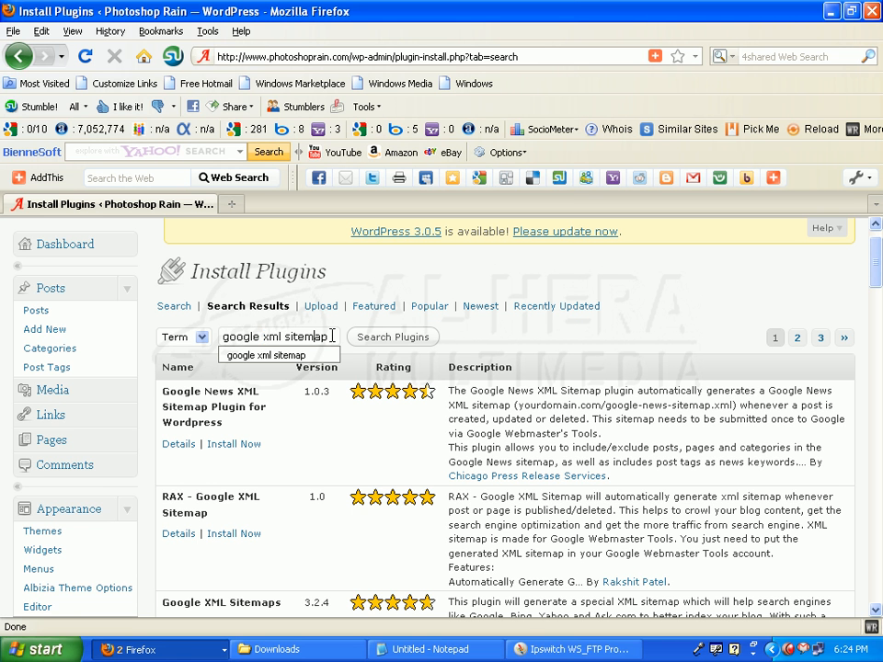
{"action": "left_click", "coordinate": [406, 349]}
{"action": "left_click", "coordinate": [881, 250]}
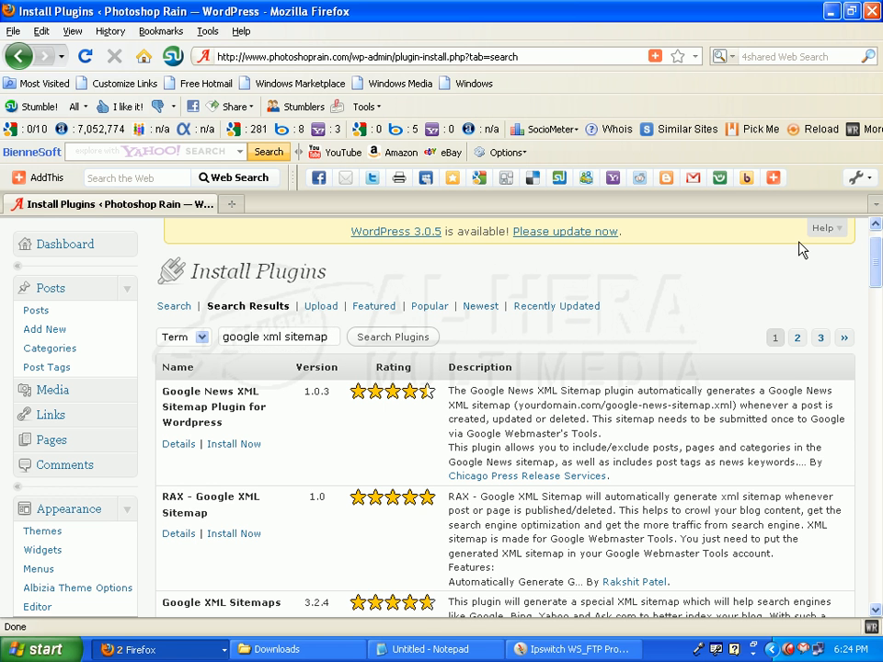
Install the Google XML Sitemaps 3.2.4 plugin from the search results and activate it
{"action": "left_click_drag", "start_coordinate": [881, 269], "coordinate": [880, 296]}
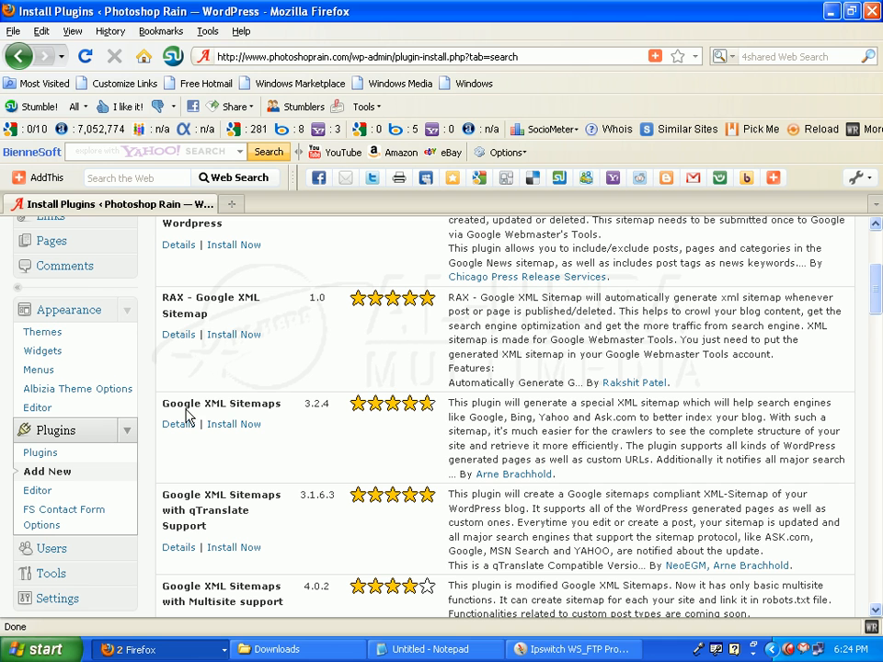
{"action": "left_click_drag", "start_coordinate": [281, 404], "coordinate": [163, 404]}
{"action": "left_click", "coordinate": [237, 445]}
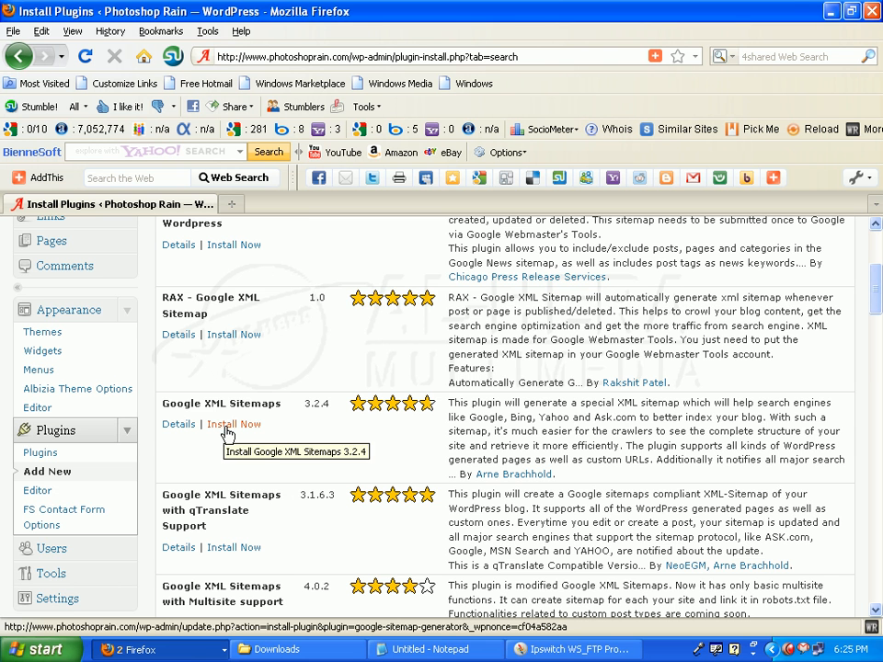
{"action": "left_click", "coordinate": [230, 429]}
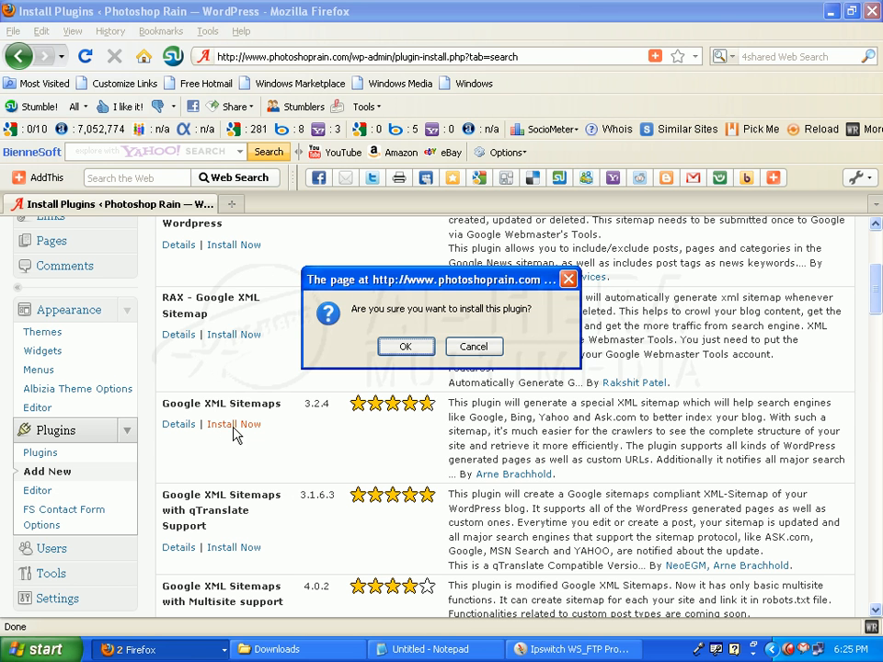
{"action": "left_click", "coordinate": [395, 349]}
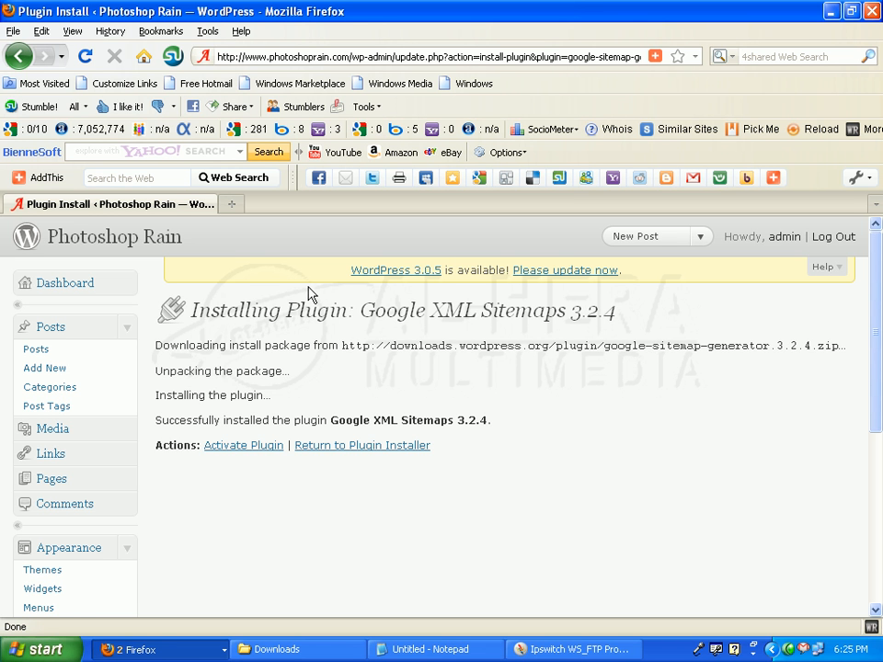
{"action": "left_click", "coordinate": [241, 448]}
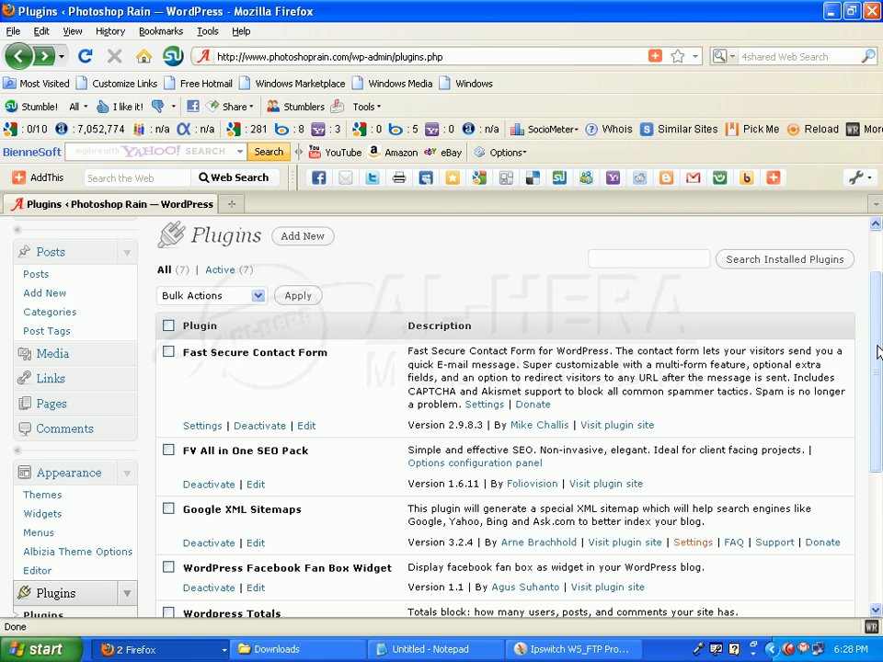
Open the settings of the Google XML Sitemaps plugin and build the sitemap for the first time
{"action": "mouse_move", "coordinate": [878, 352]}
{"action": "left_mouse_down"}
{"action": "mouse_move", "coordinate": [873, 388]}
{"action": "mouse_move", "coordinate": [873, 334]}
{"action": "left_mouse_up"}
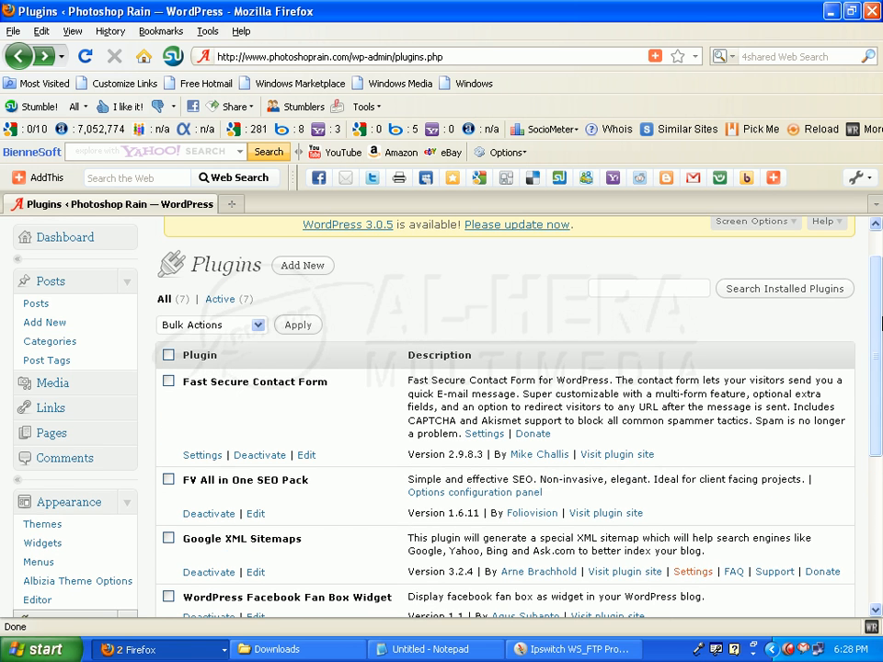
{"action": "scroll", "coordinate": [881, 322], "scroll_direction": "down", "scroll_amount": 2}
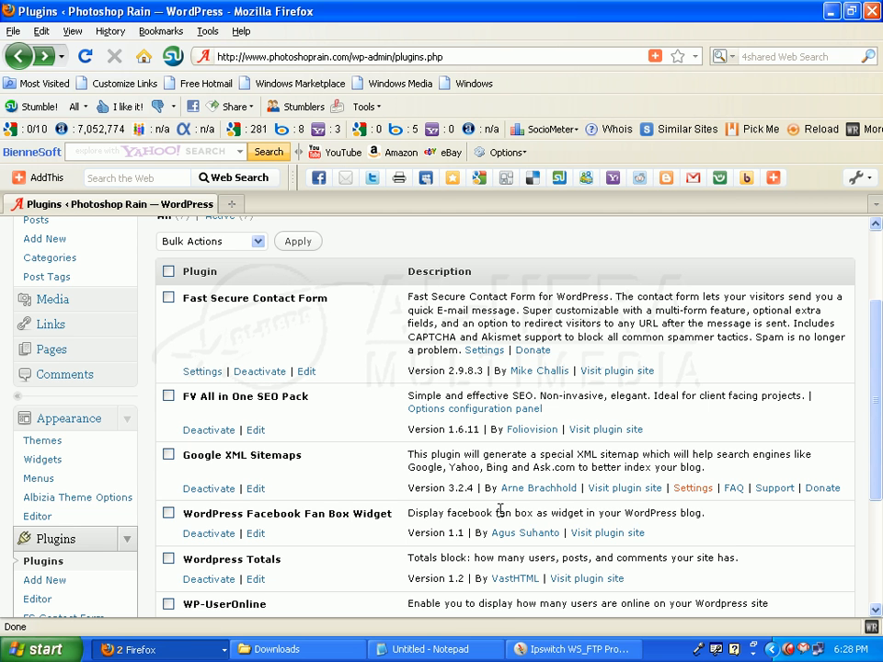
{"action": "left_click", "coordinate": [696, 489]}
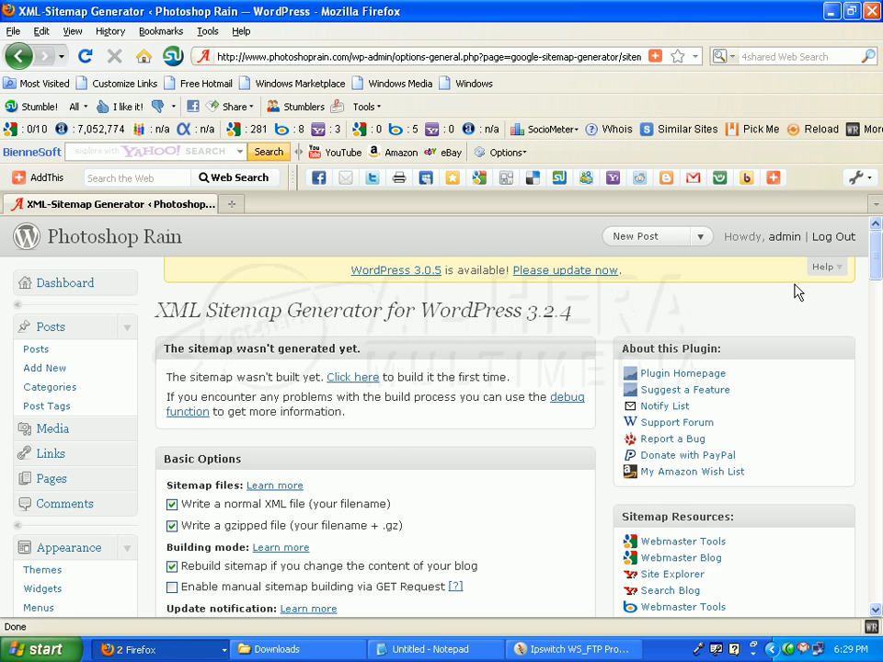
{"action": "left_click_drag", "start_coordinate": [878, 254], "coordinate": [880, 279]}
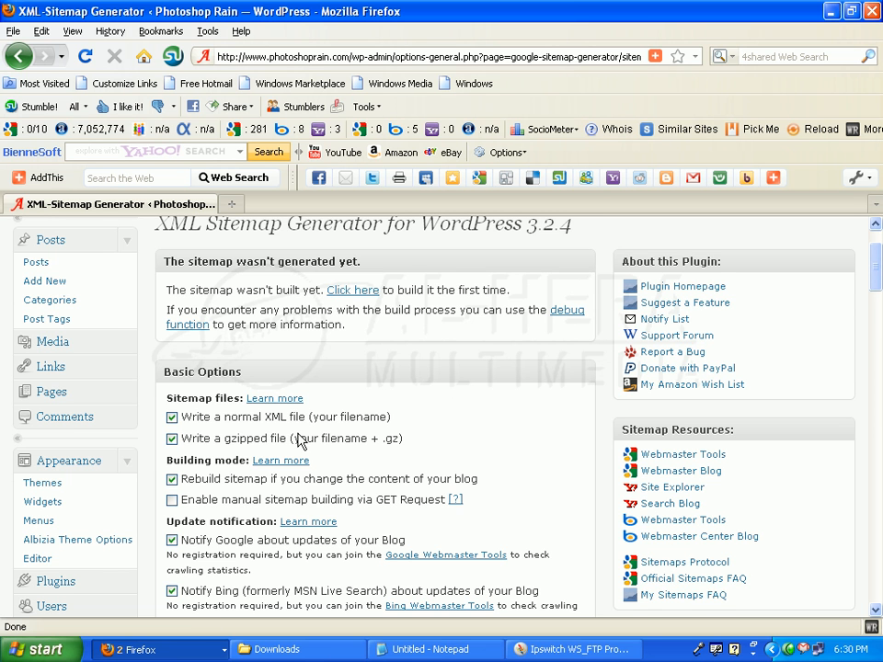
{"action": "left_click_drag", "start_coordinate": [878, 294], "coordinate": [878, 269]}
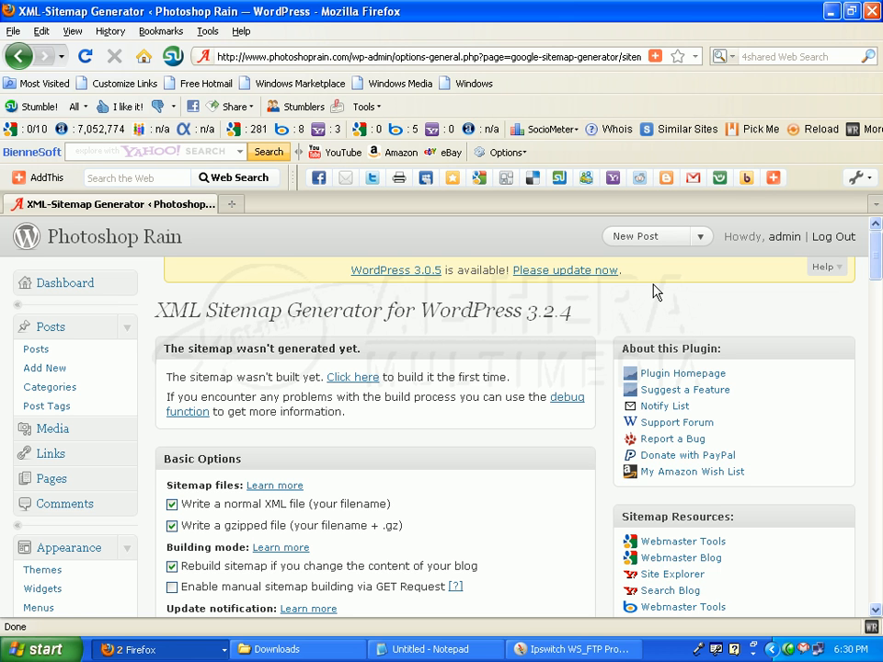
{"action": "left_click", "coordinate": [353, 378]}
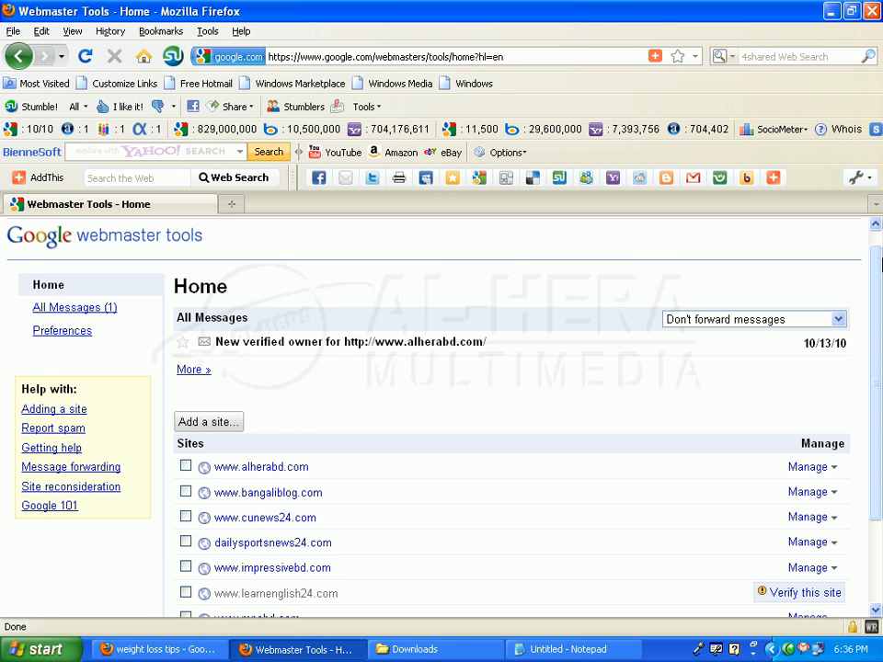
{"action": "scroll", "coordinate": [878, 300], "scroll_direction": "up", "scroll_amount": 1}
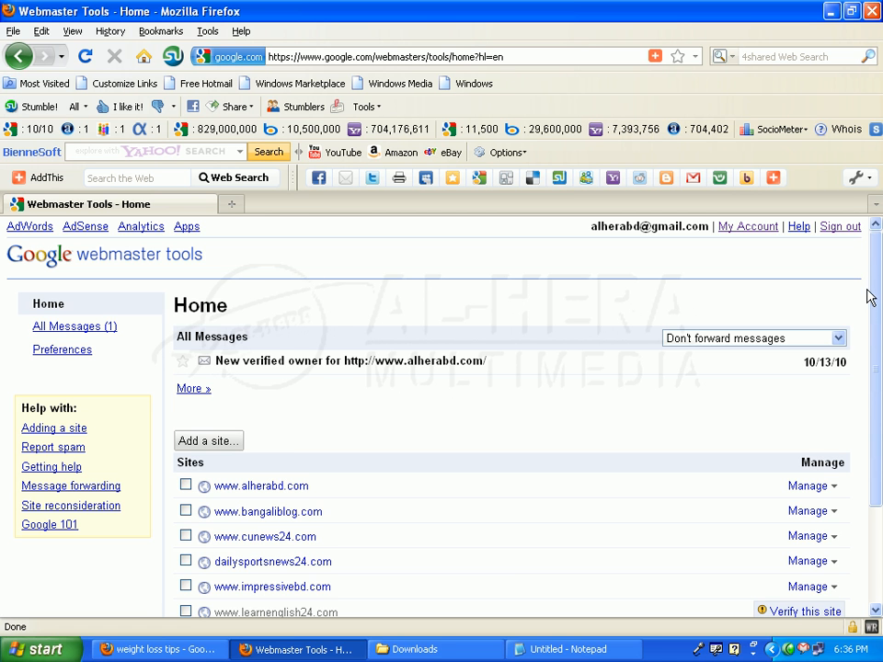
{"action": "left_click_drag", "start_coordinate": [869, 296], "coordinate": [874, 320]}
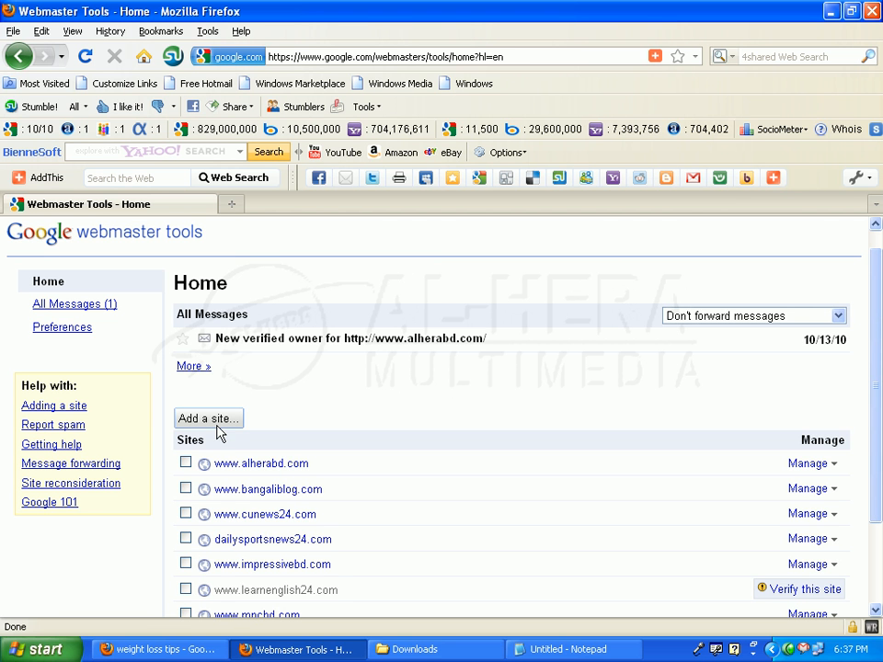
{"action": "scroll", "coordinate": [417, 409], "scroll_direction": "down", "scroll_amount": 2}
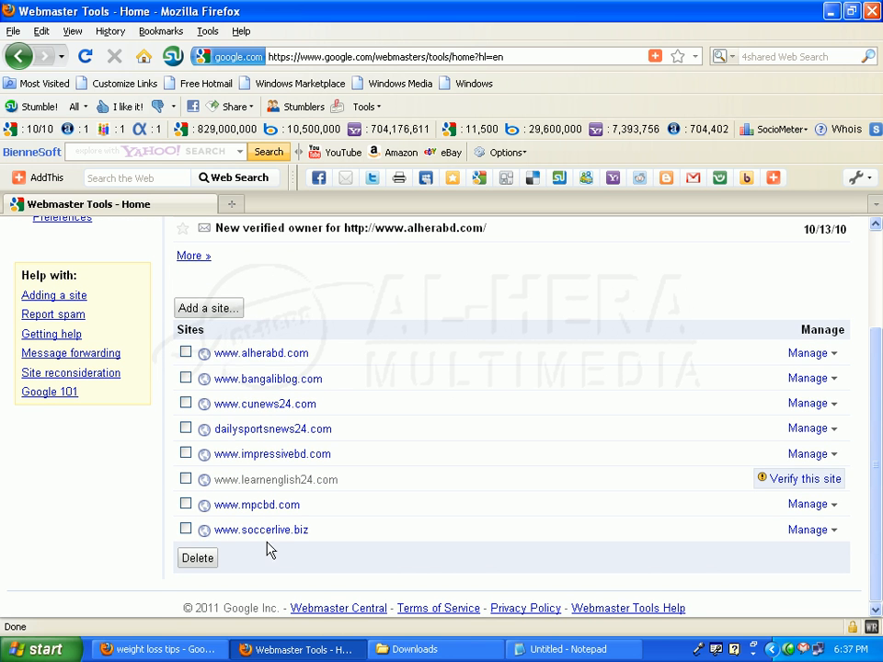
{"action": "left_click", "coordinate": [198, 313]}
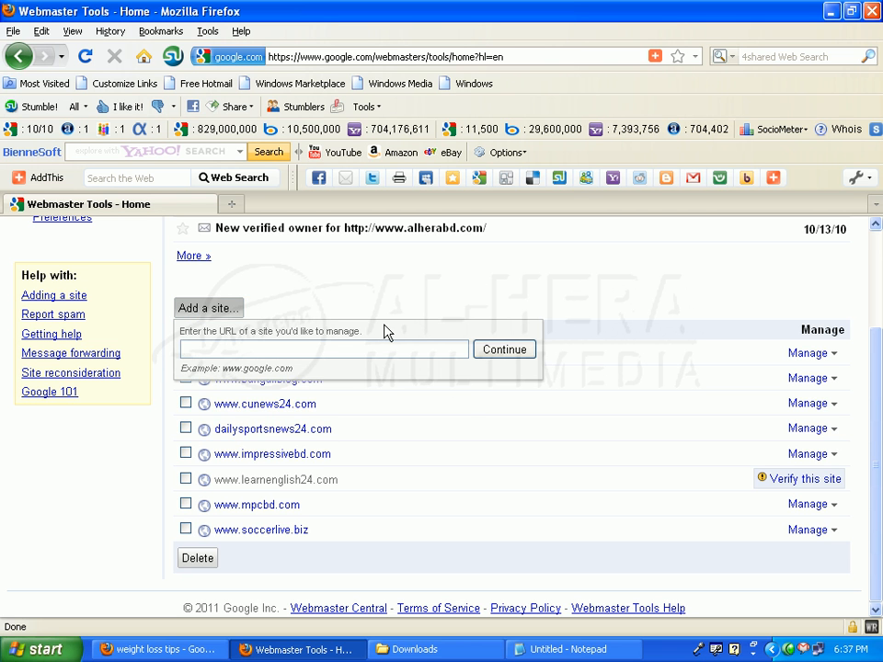
{"action": "type", "text": "www.photoshopra"}
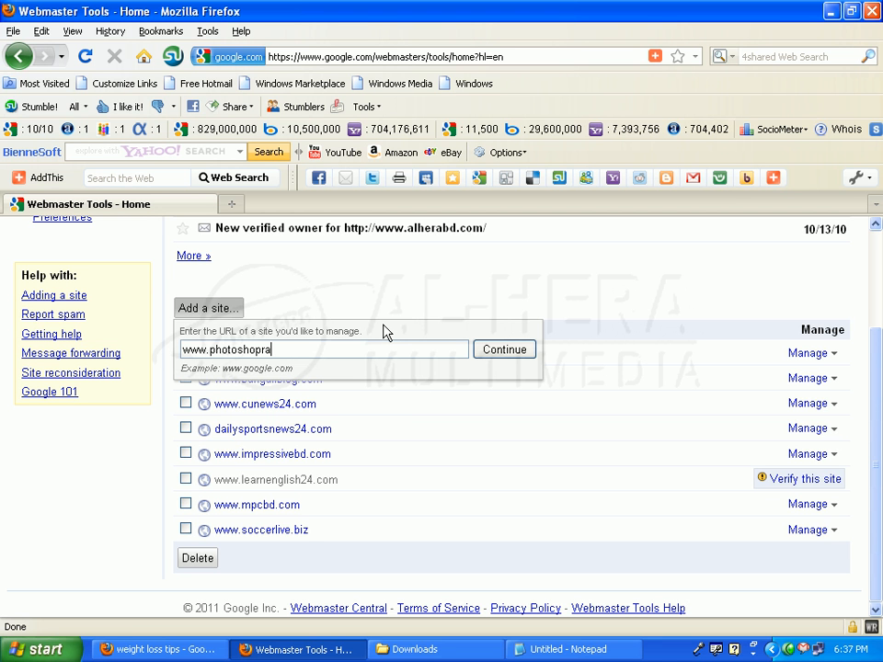
{"action": "type", "text": "in.com"}
{"action": "key", "text": "Return"}
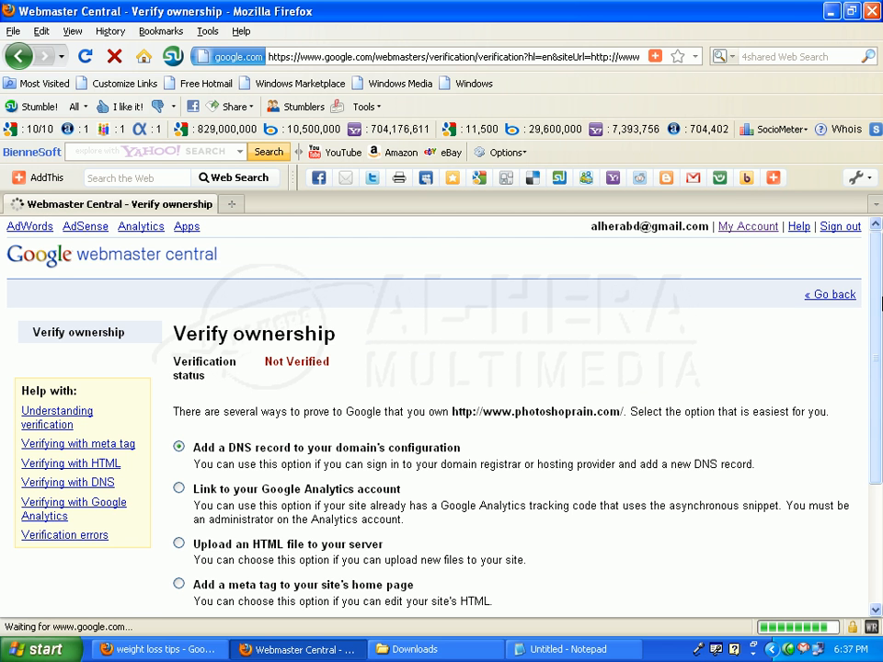
Choose uploading an HTML file to the server as the ownership verification method and download the HTML verification file
{"action": "scroll", "coordinate": [322, 441], "scroll_direction": "down", "scroll_amount": 1}
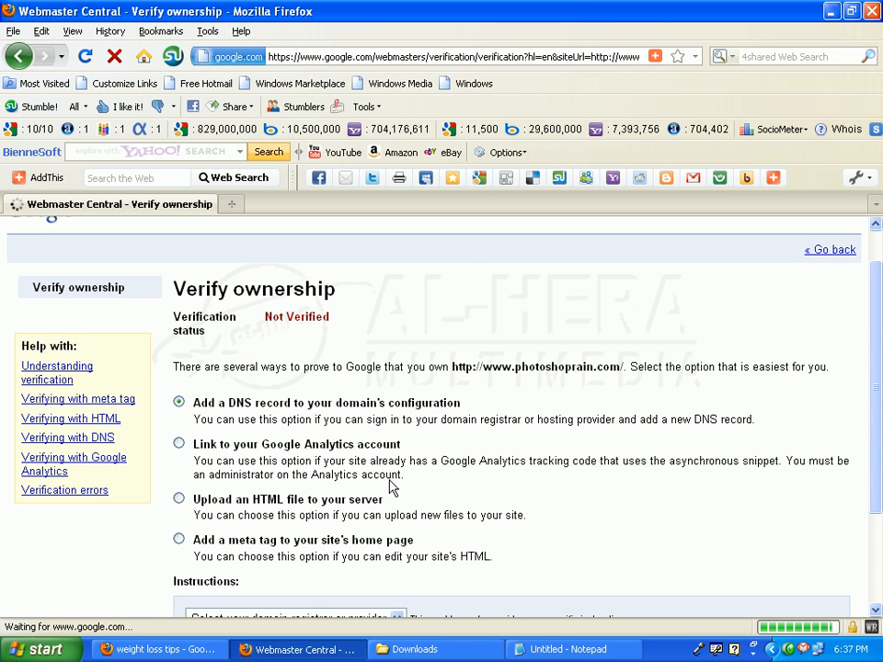
{"action": "left_click", "coordinate": [179, 498]}
{"action": "scroll", "coordinate": [878, 386], "scroll_direction": "down", "scroll_amount": 2}
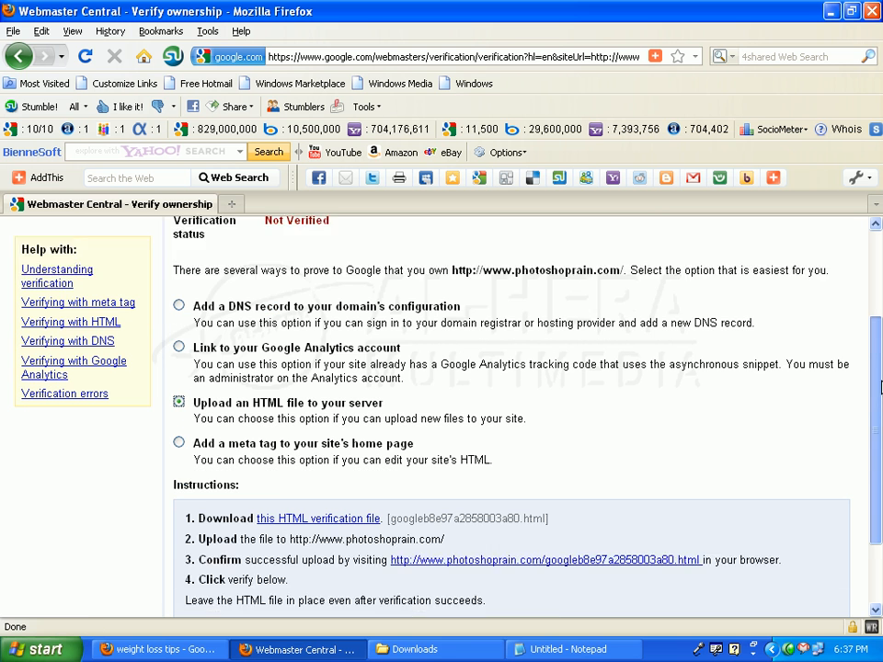
{"action": "scroll", "coordinate": [878, 386], "scroll_direction": "down", "scroll_amount": 2}
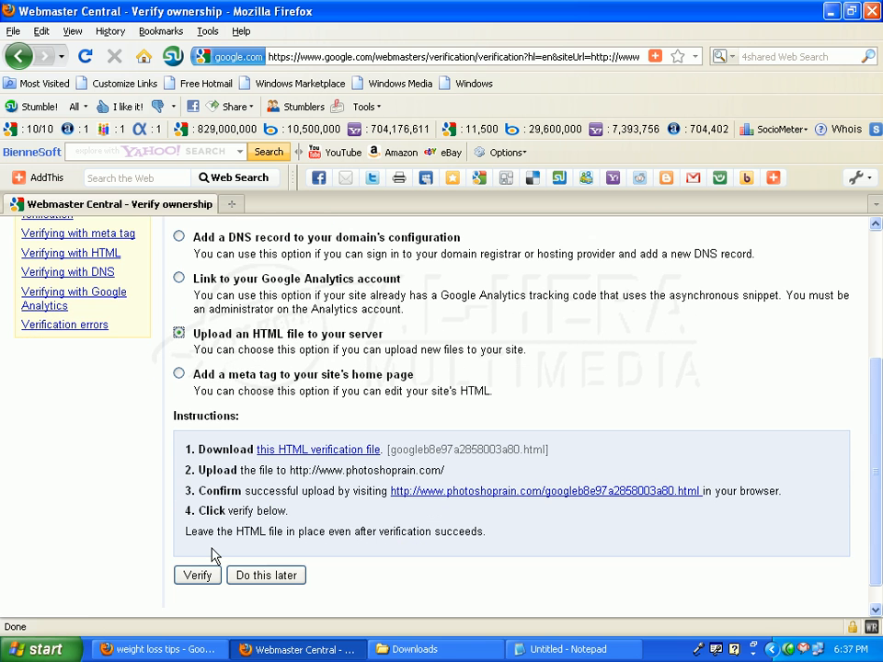
{"action": "left_click", "coordinate": [340, 452]}
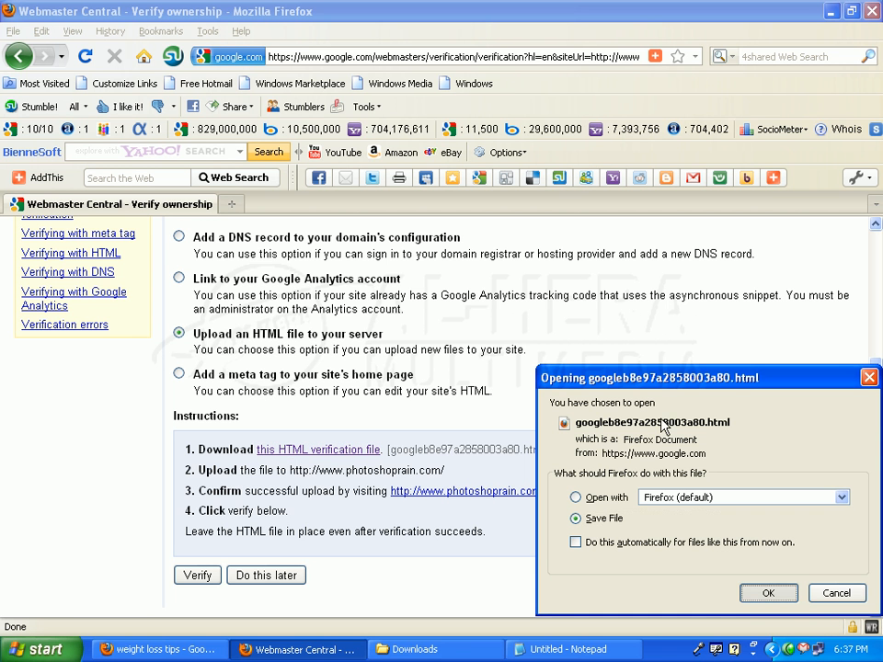
{"action": "key", "text": "Return"}
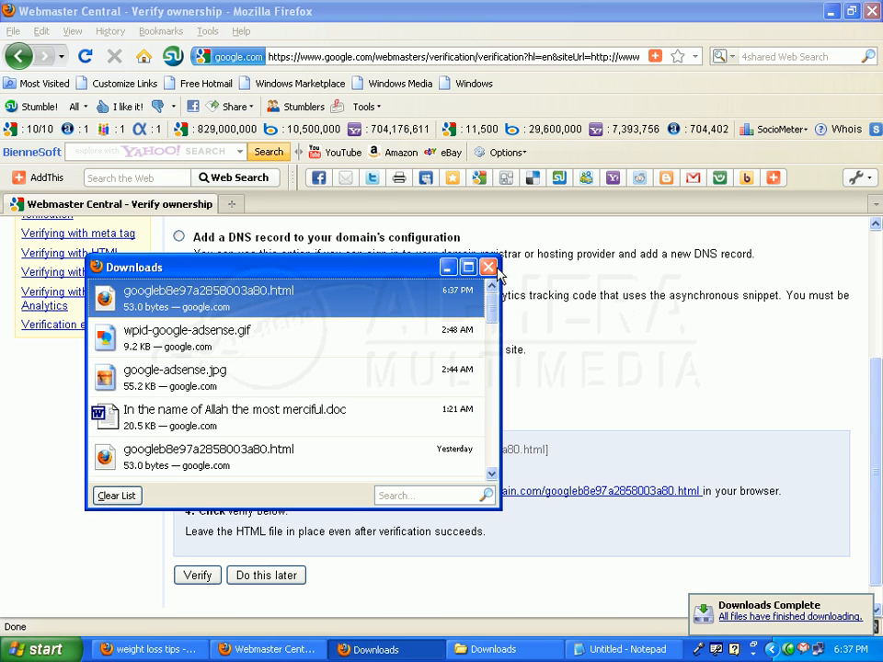
{"action": "left_click", "coordinate": [495, 269]}
Check the Downloads folder for the saved HTML verification file, then return to the ownership verification page
{"action": "left_click", "coordinate": [449, 656]}
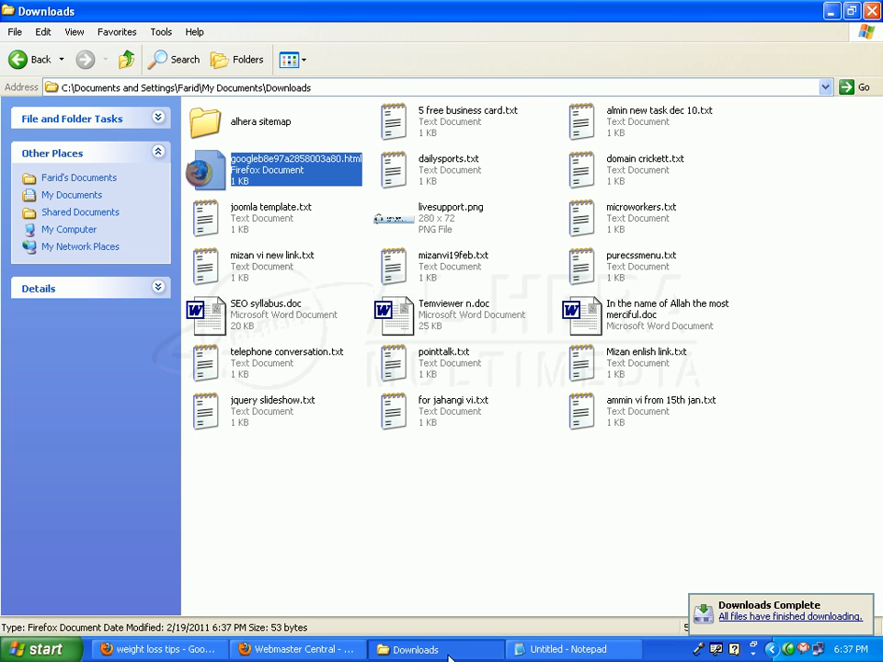
{"action": "left_click", "coordinate": [528, 472]}
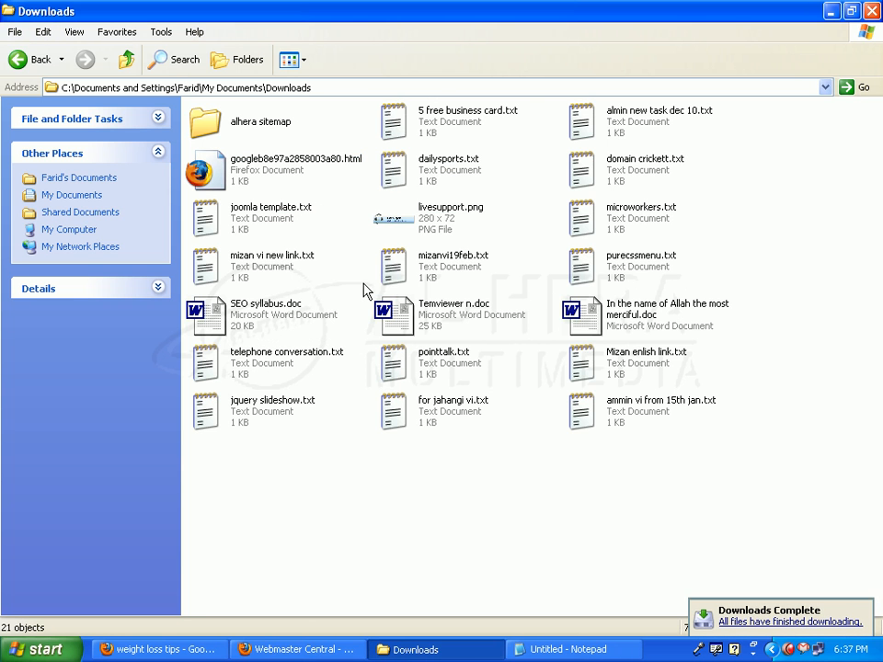
{"action": "left_click", "coordinate": [278, 181]}
{"action": "left_click", "coordinate": [788, 205]}
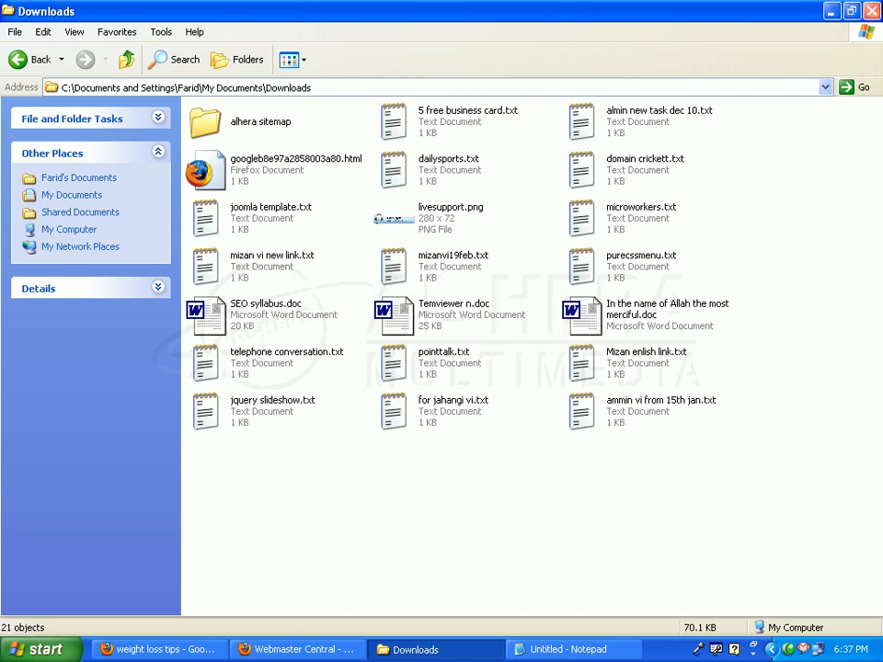
{"action": "left_click", "coordinate": [831, 11]}
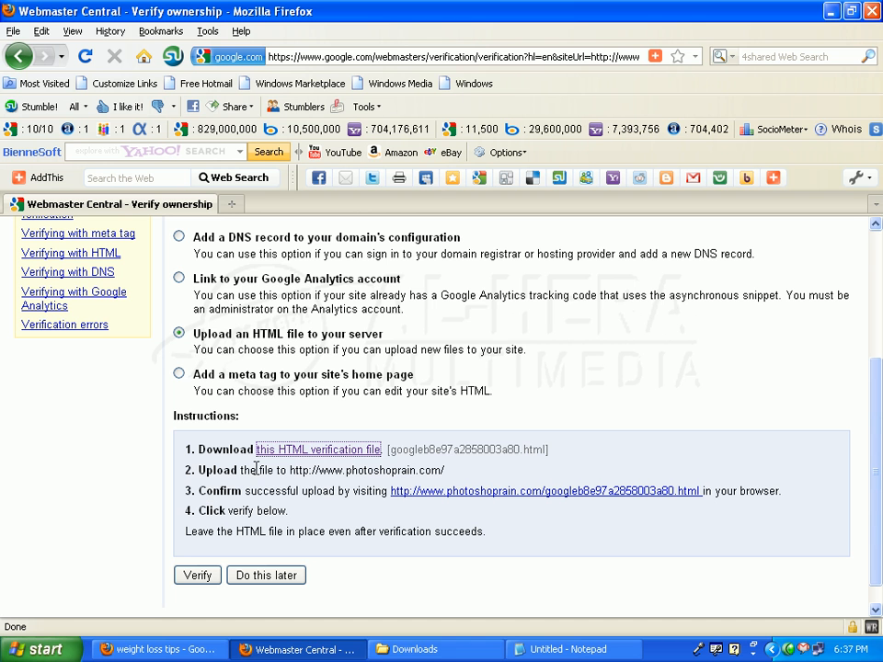
Switch to WS_FTP Professional and upload the Google HTML verification file from Downloads to the /public_html folder of photoshoprain.com
{"action": "left_click_drag", "start_coordinate": [303, 473], "coordinate": [445, 471]}
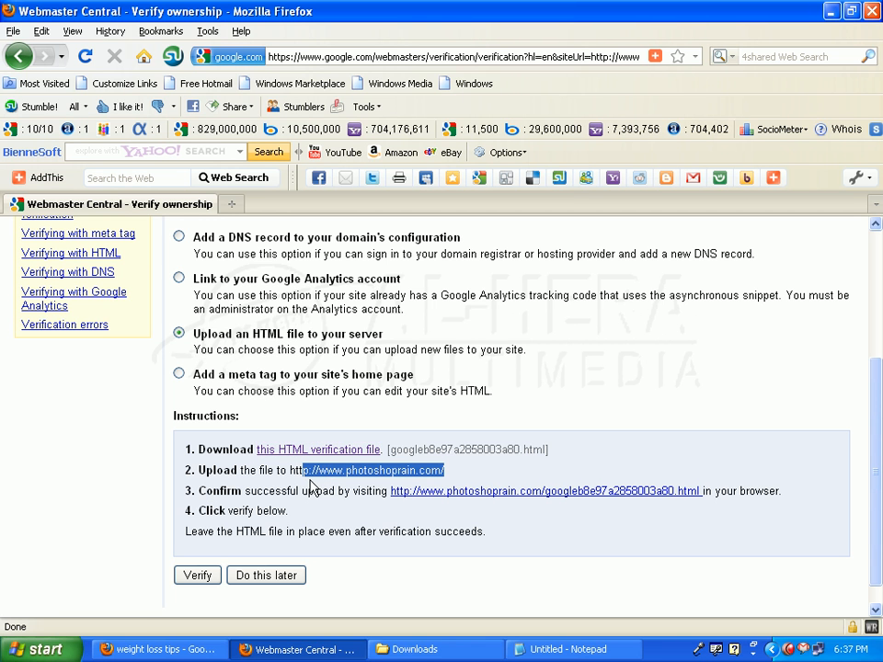
{"action": "left_click", "coordinate": [831, 12]}
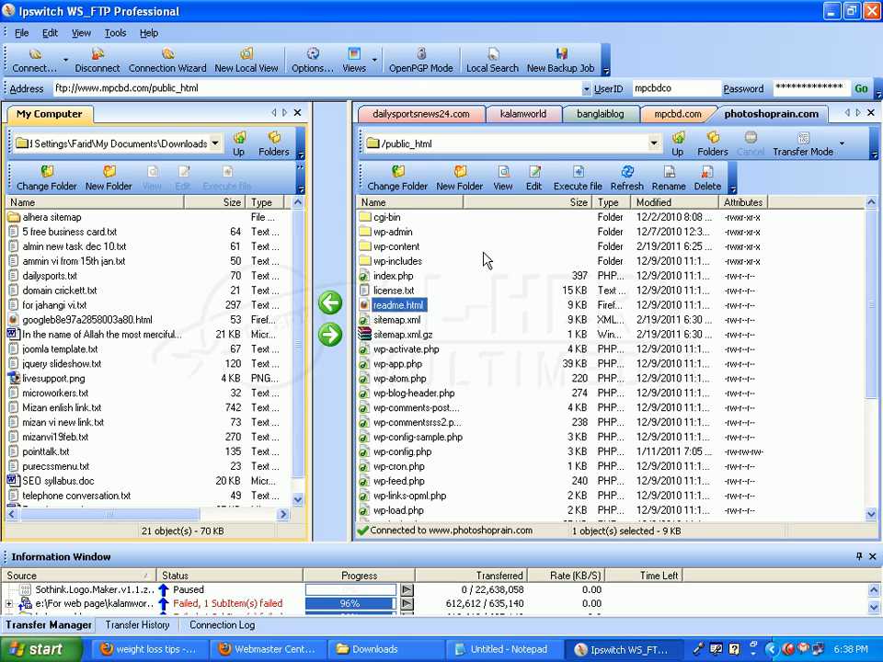
{"action": "left_click", "coordinate": [495, 330]}
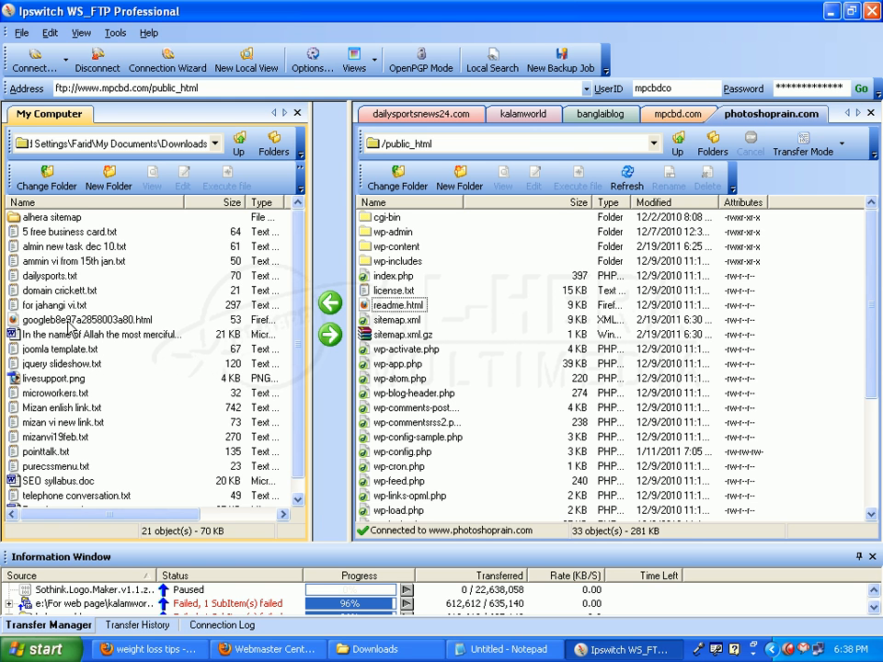
{"action": "left_click", "coordinate": [68, 320]}
{"action": "left_click", "coordinate": [331, 335]}
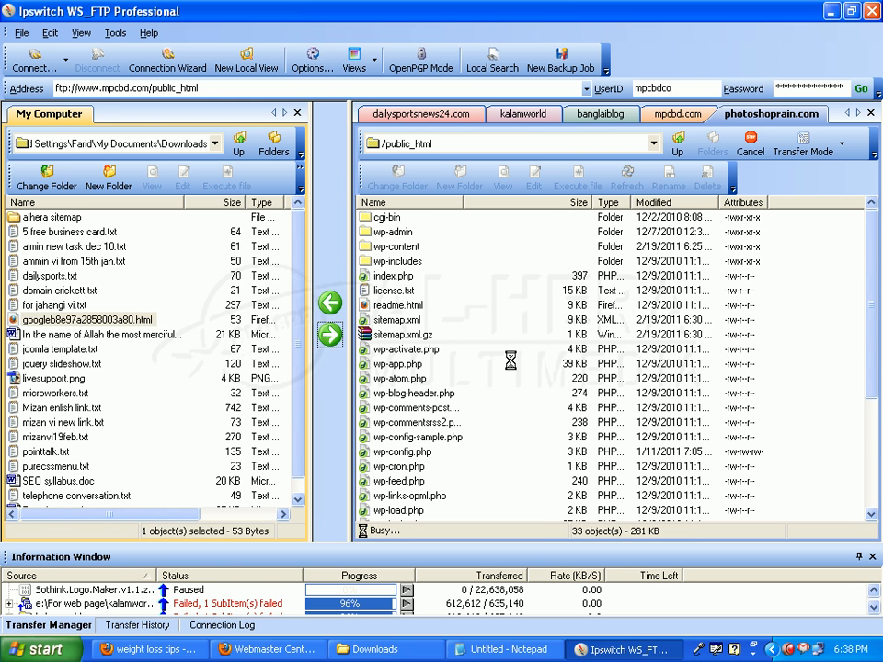
{"action": "left_click", "coordinate": [871, 11]}
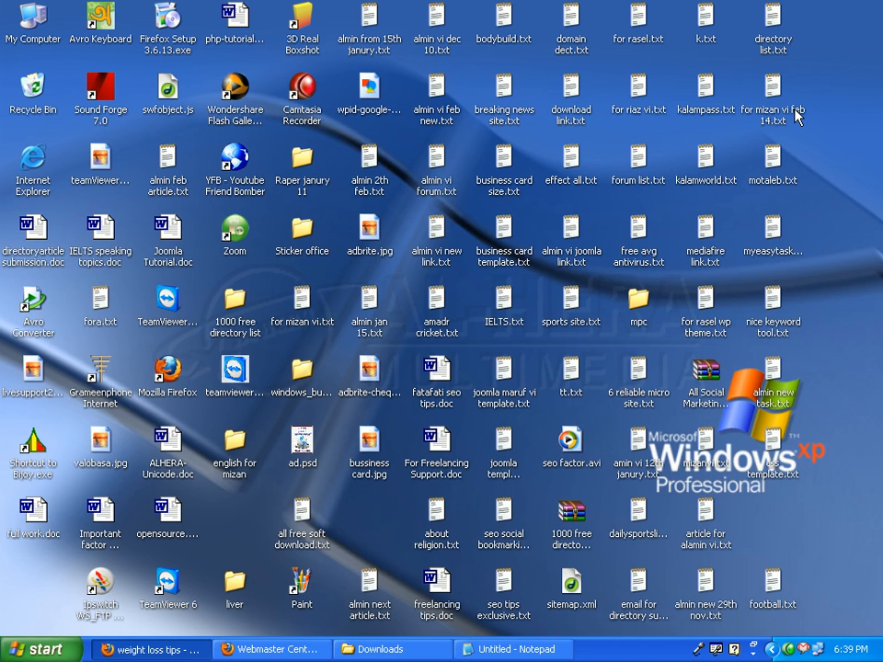
{"action": "left_click", "coordinate": [291, 650]}
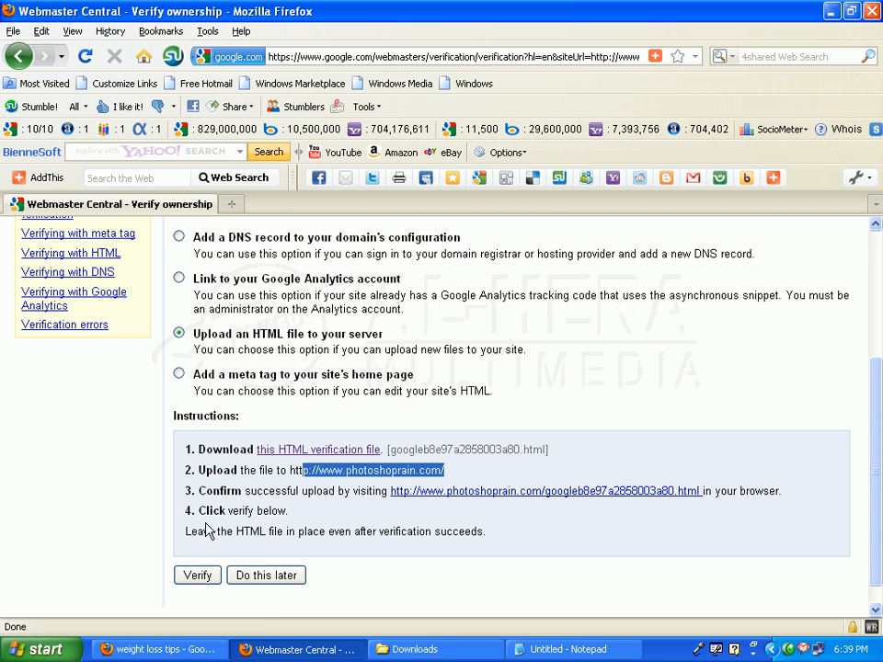
{"action": "left_click", "coordinate": [196, 576]}
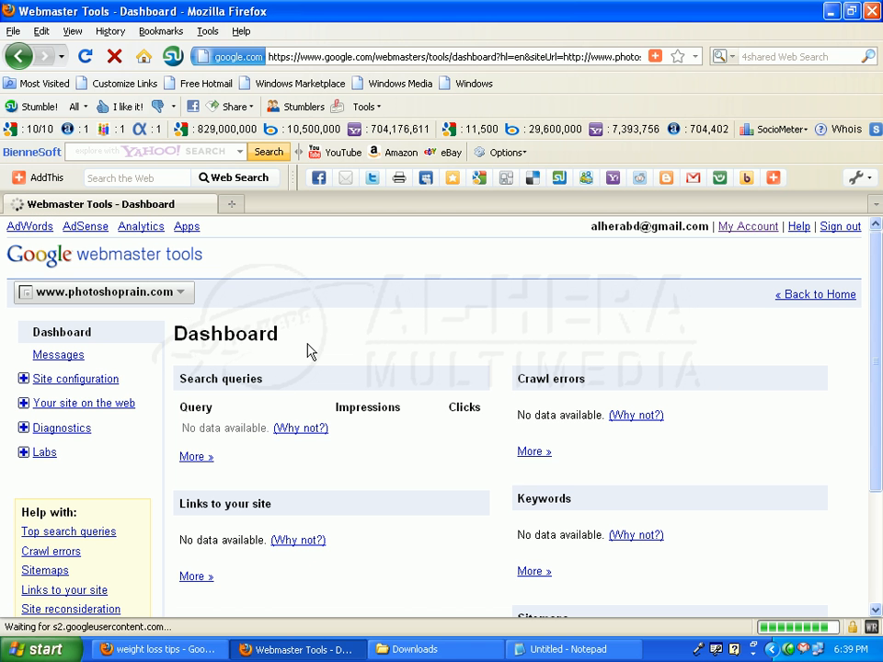
{"action": "left_click_drag", "start_coordinate": [873, 312], "coordinate": [878, 474]}
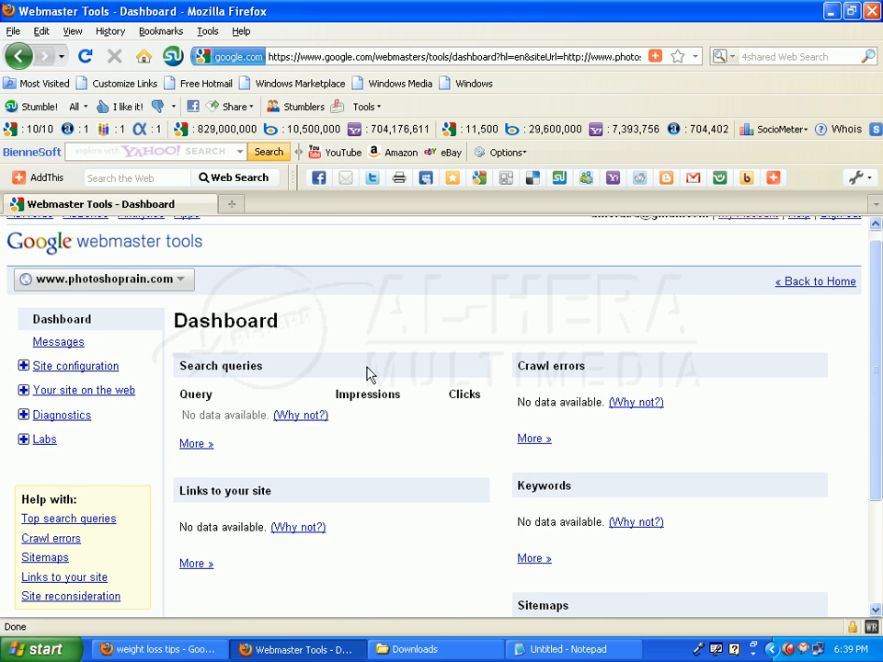
{"action": "left_click_drag", "start_coordinate": [875, 276], "coordinate": [880, 453]}
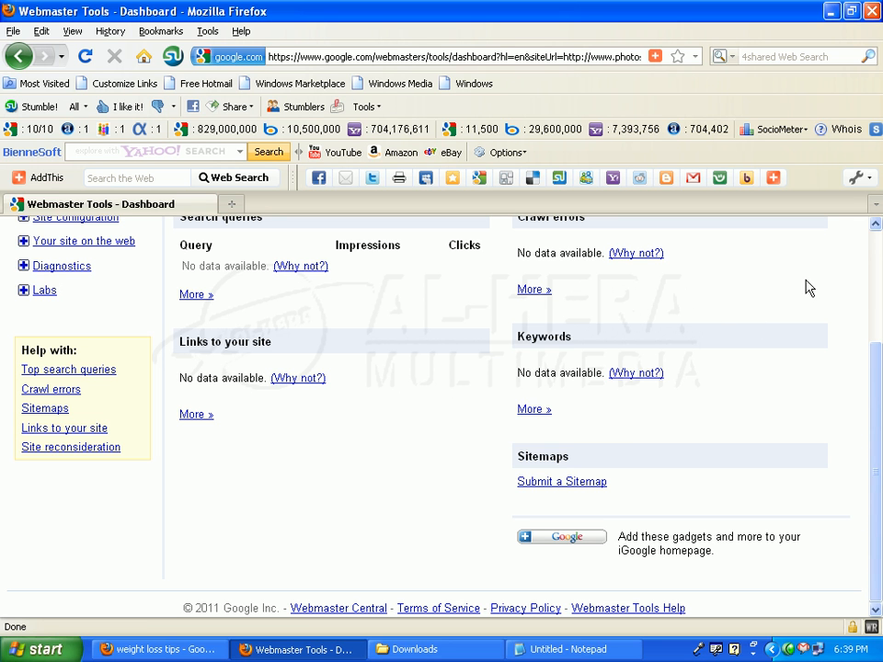
{"action": "left_click", "coordinate": [569, 482]}
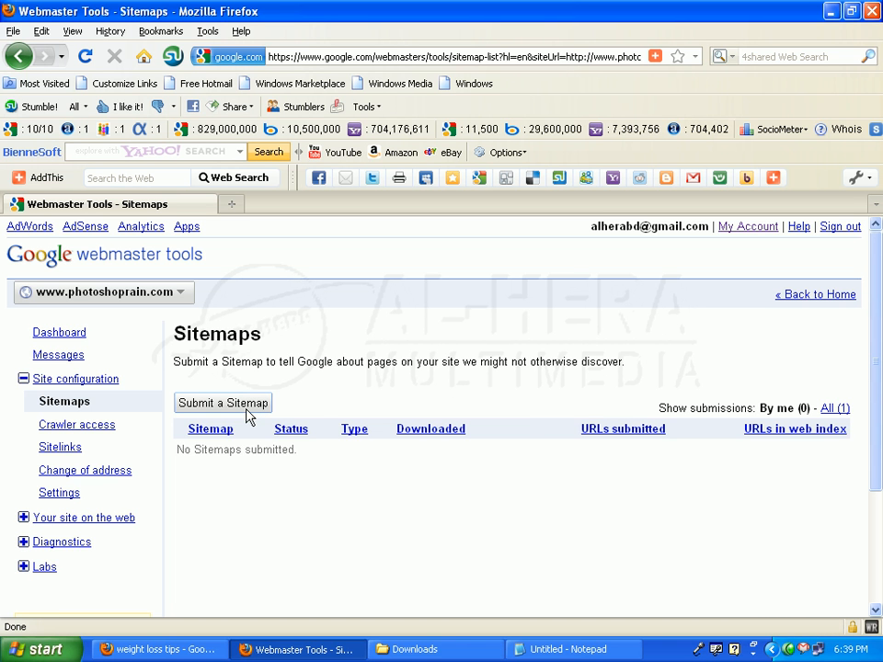
{"action": "left_click", "coordinate": [246, 407]}
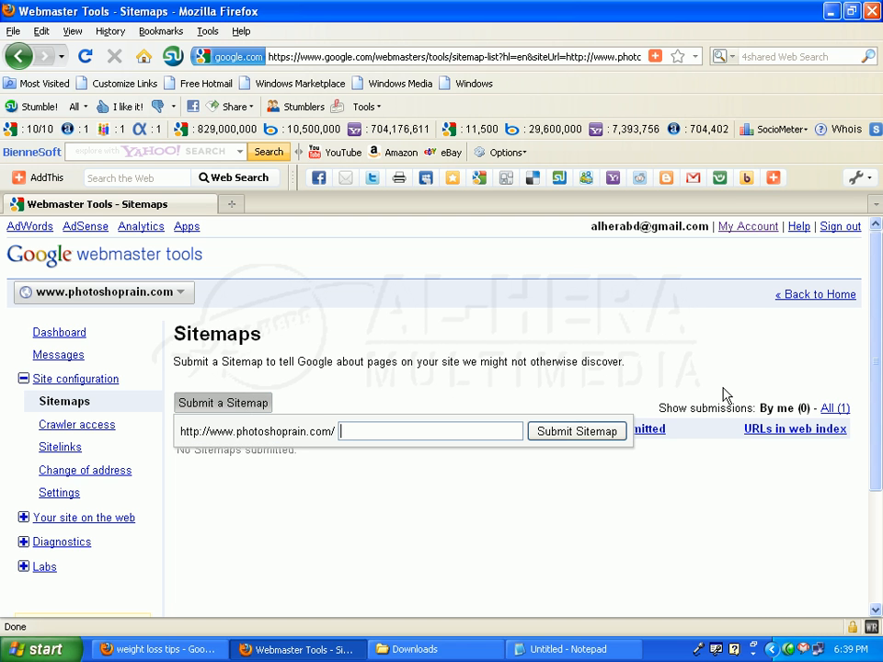
{"action": "type", "text": "s"}
{"action": "key", "text": "Down"}
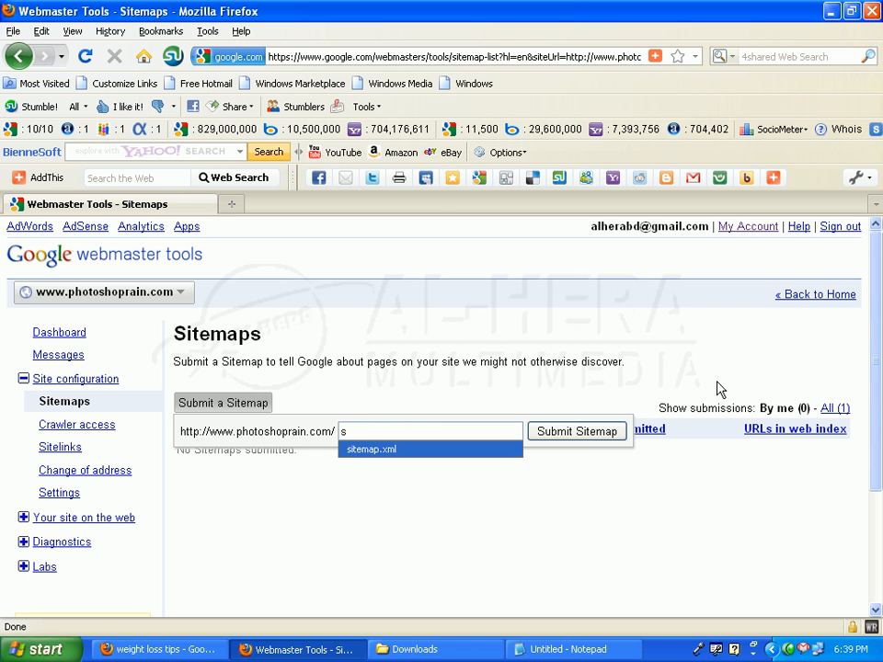
{"action": "key", "text": "Return"}
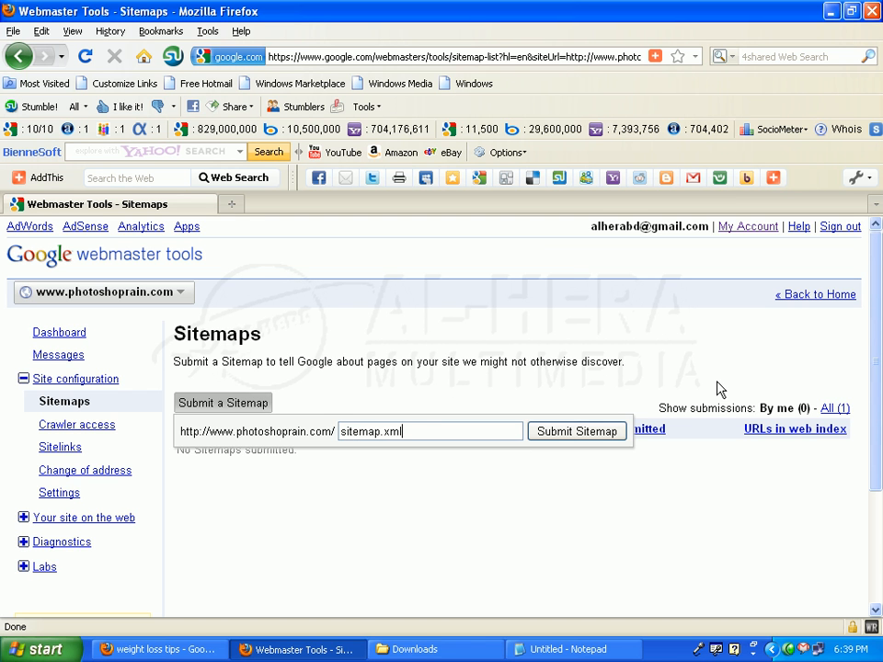
{"action": "left_click", "coordinate": [581, 440]}
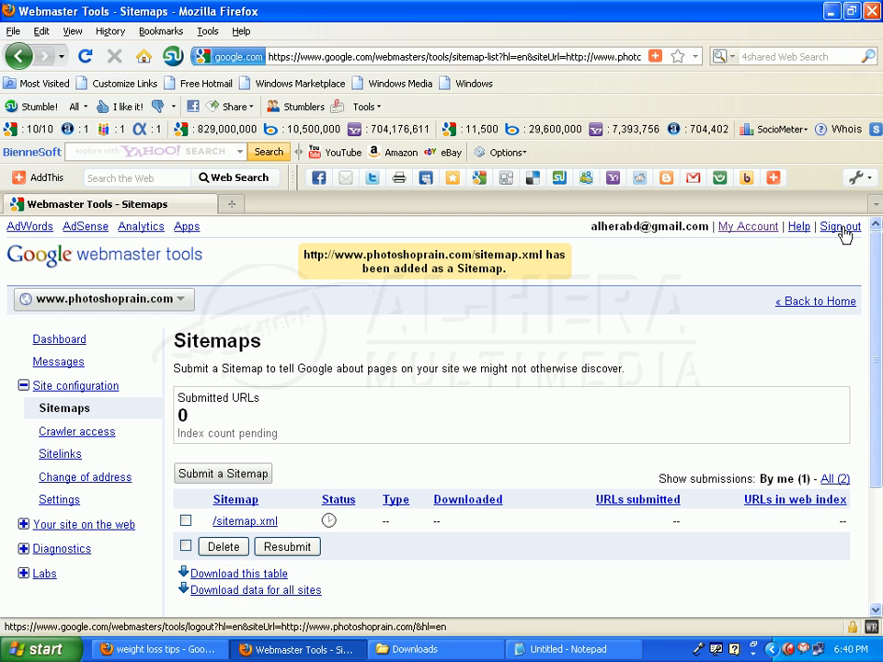
{"action": "left_click", "coordinate": [782, 300]}
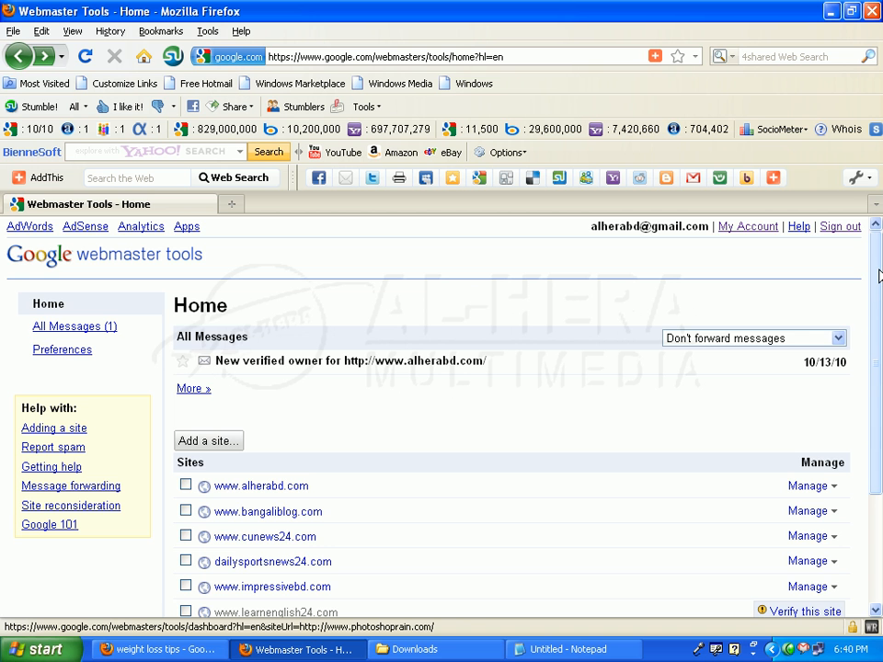
{"action": "scroll", "coordinate": [878, 275], "scroll_direction": "down", "scroll_amount": 3}
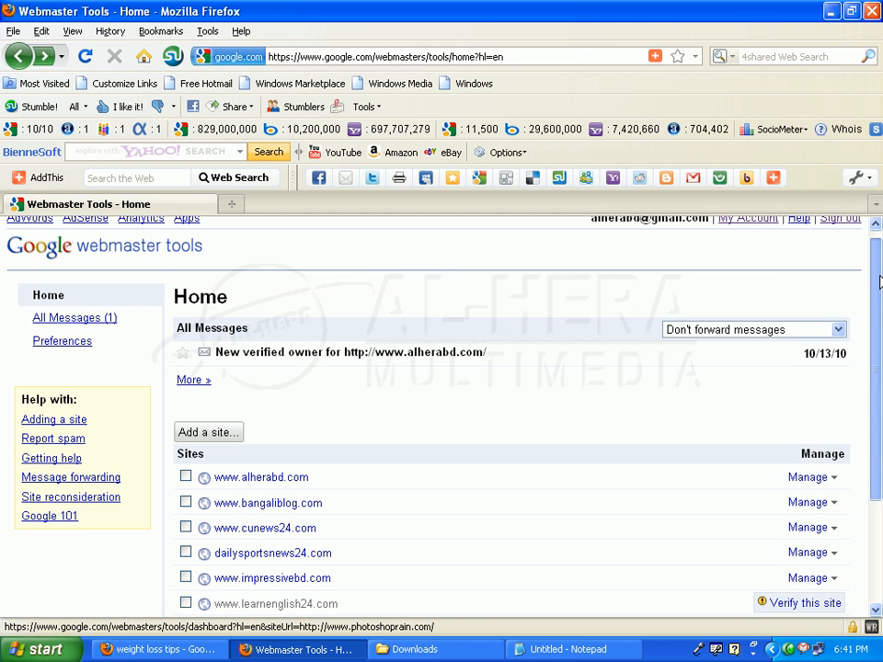
{"action": "scroll", "coordinate": [881, 267], "scroll_direction": "up", "scroll_amount": 3}
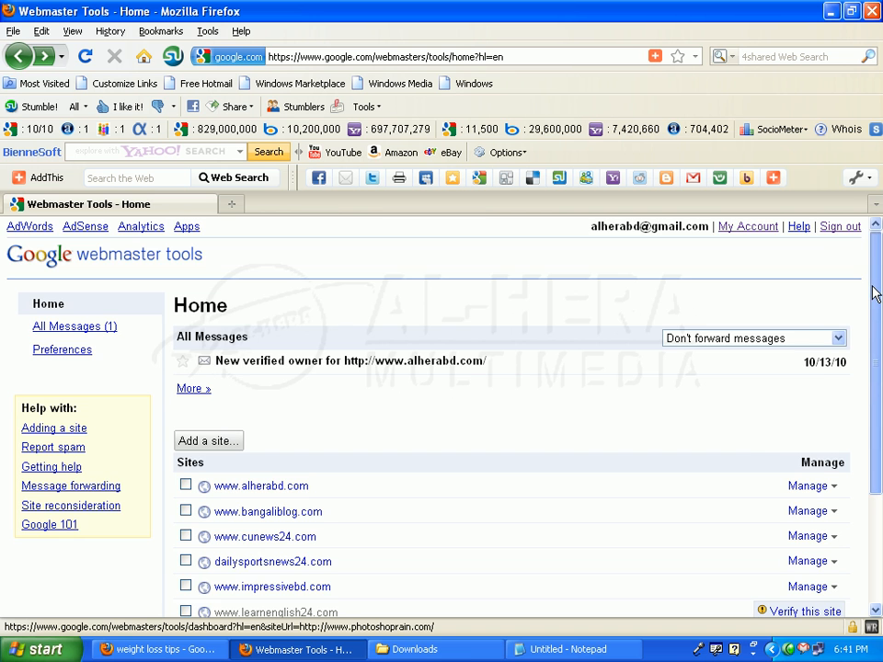
{"action": "left_click_drag", "start_coordinate": [875, 292], "coordinate": [876, 387]}
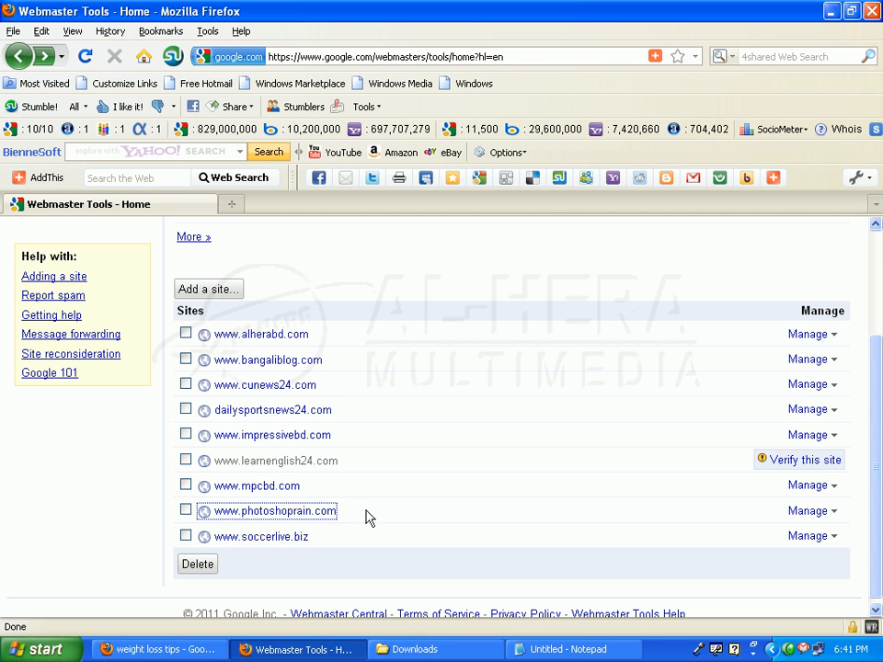
{"action": "left_click", "coordinate": [270, 521]}
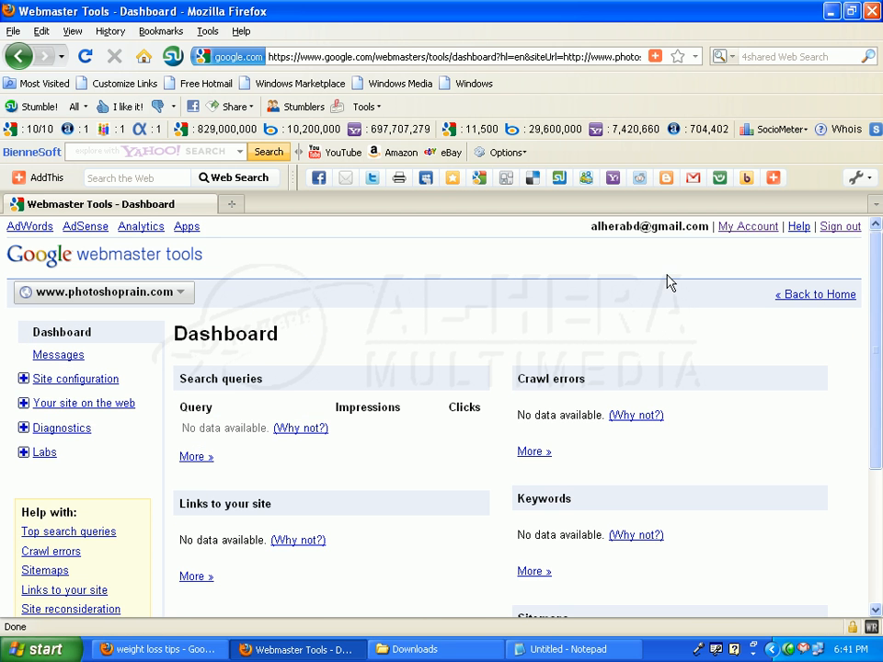
Check the status and details of the submitted /sitemap.xml, then go back to the site's dashboard
{"action": "scroll", "coordinate": [644, 368], "scroll_direction": "down", "scroll_amount": 5}
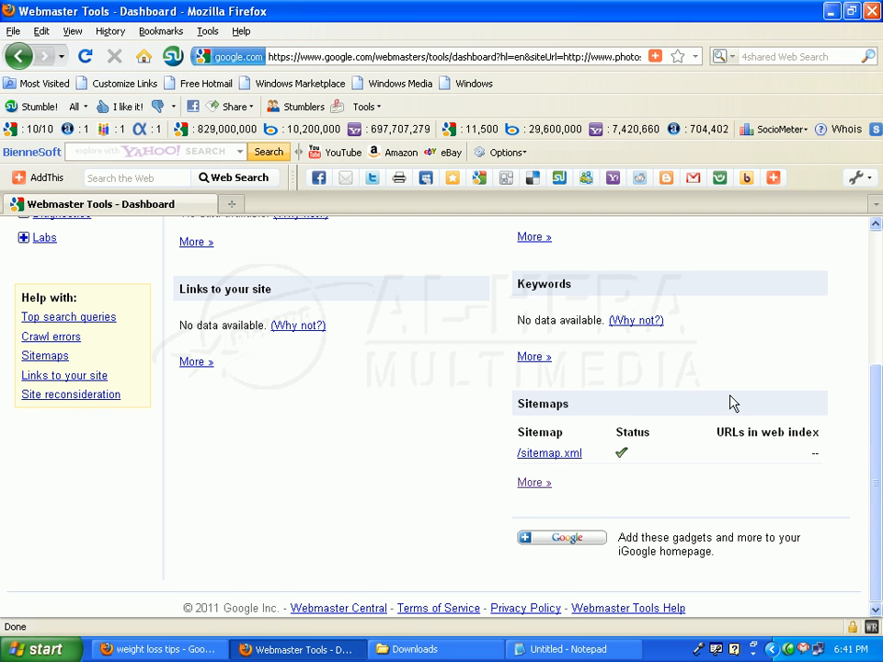
{"action": "left_click", "coordinate": [551, 456]}
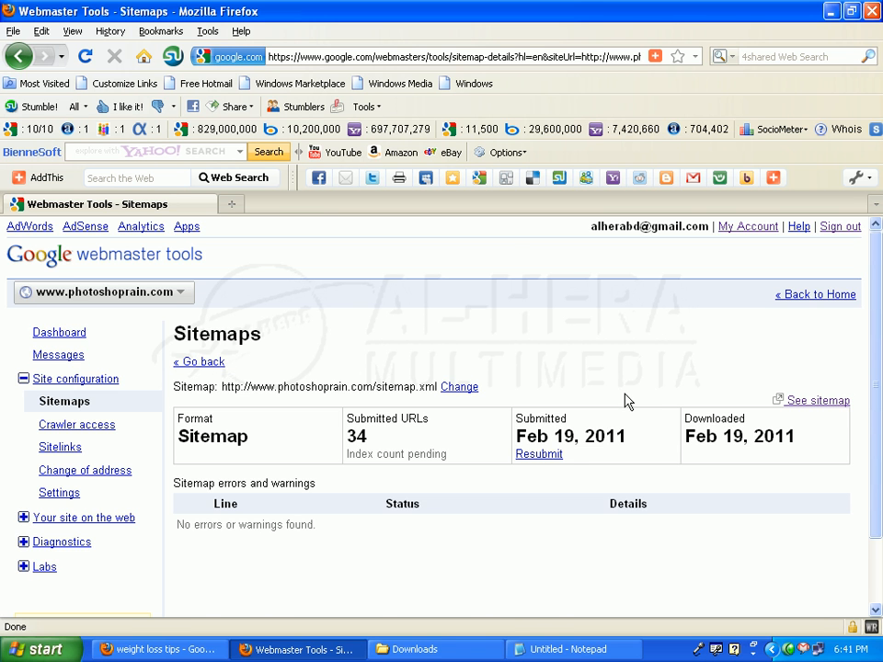
{"action": "key", "text": "BackSpace"}
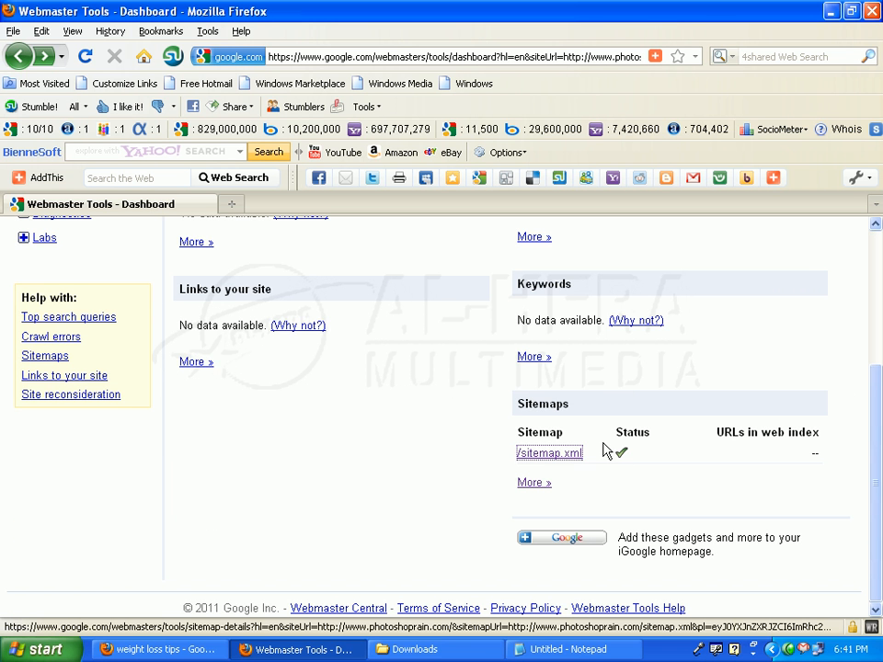
{"action": "left_click_drag", "start_coordinate": [875, 464], "coordinate": [876, 327]}
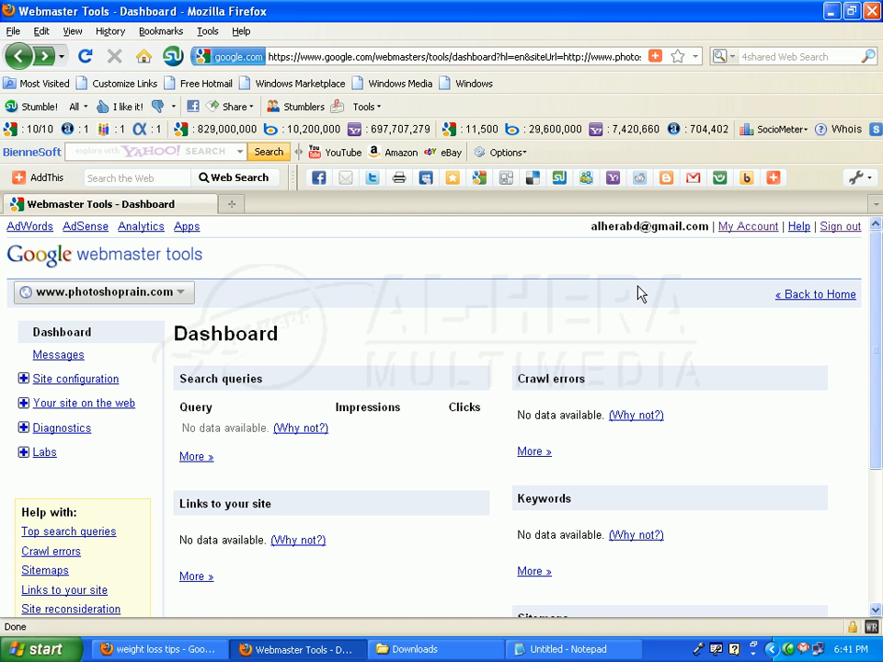
{"action": "mouse_move", "coordinate": [581, 138]}
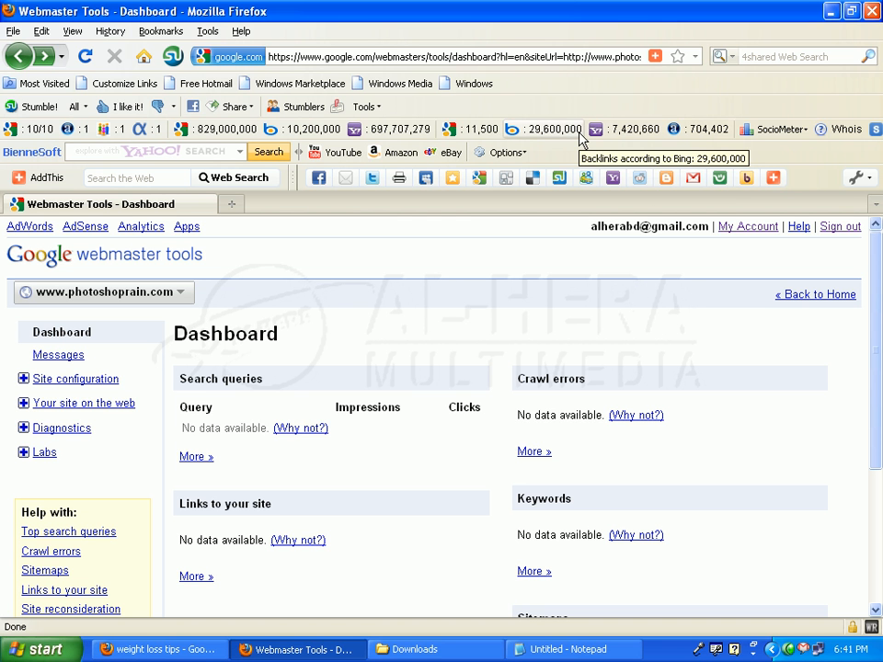